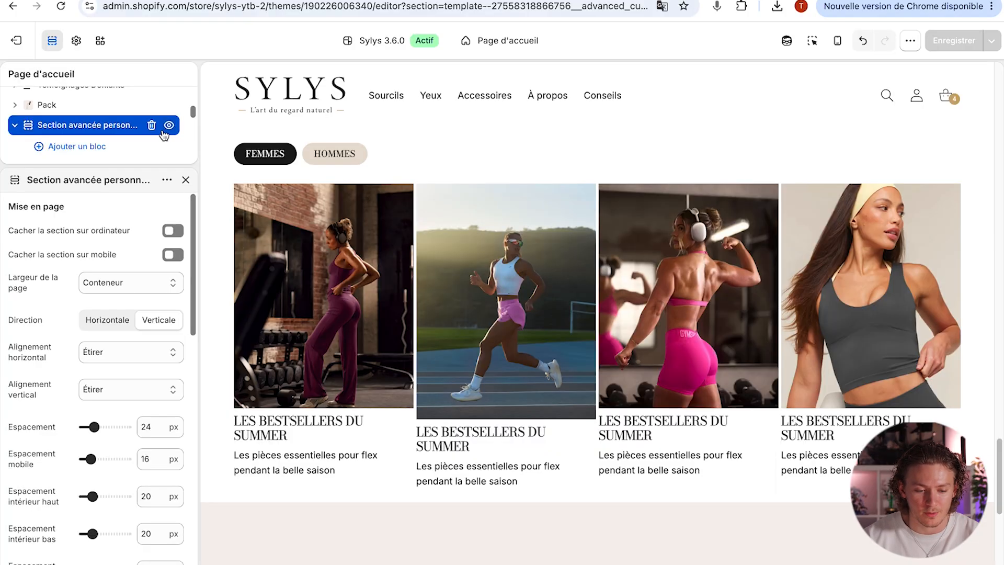
- Hide the existing Section avancée personnalisée below Pack and collapse its block list
{"action": "left_click", "coordinate": [169, 126]}
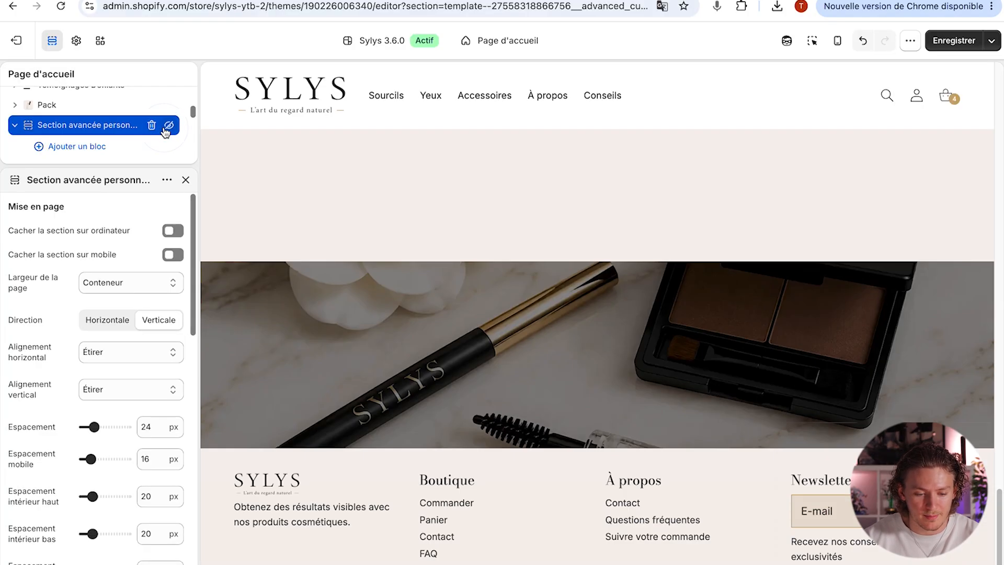
{"action": "left_click", "coordinate": [186, 180]}
{"action": "left_click", "coordinate": [14, 126]}
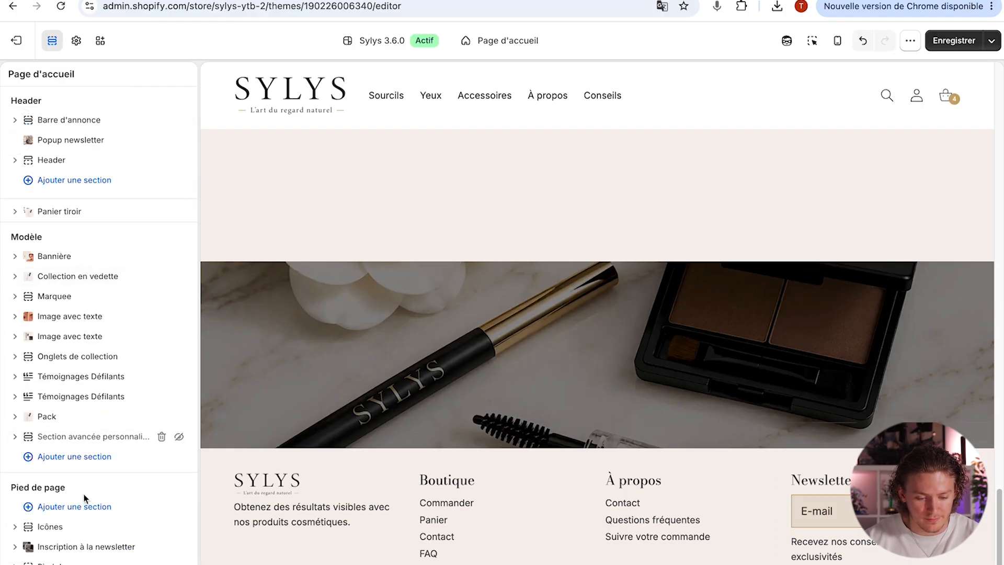
- Add a new Section avancée personnalisée to the template and place its Groupe block before the Image block
{"action": "left_click", "coordinate": [78, 458]}
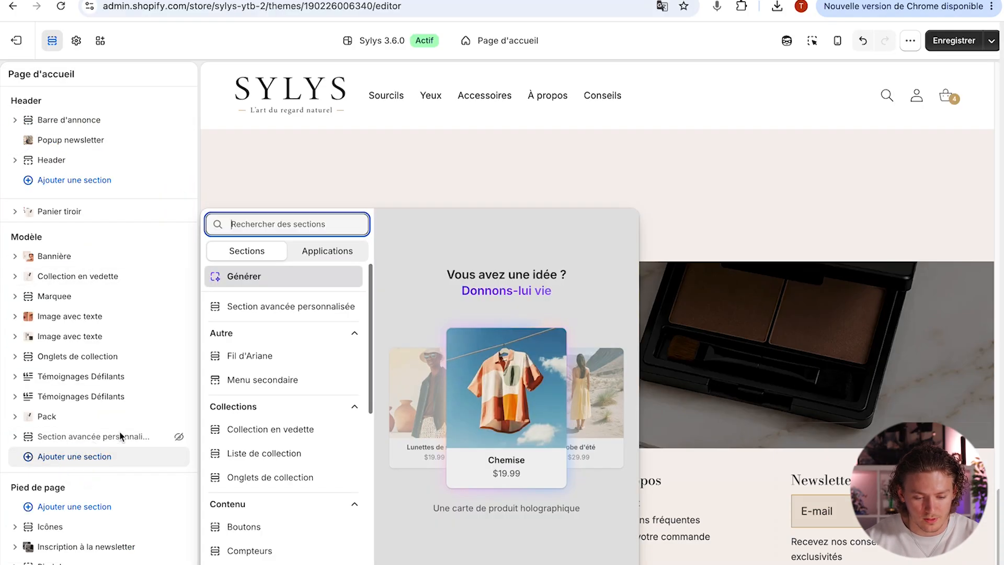
{"action": "left_click", "coordinate": [269, 309]}
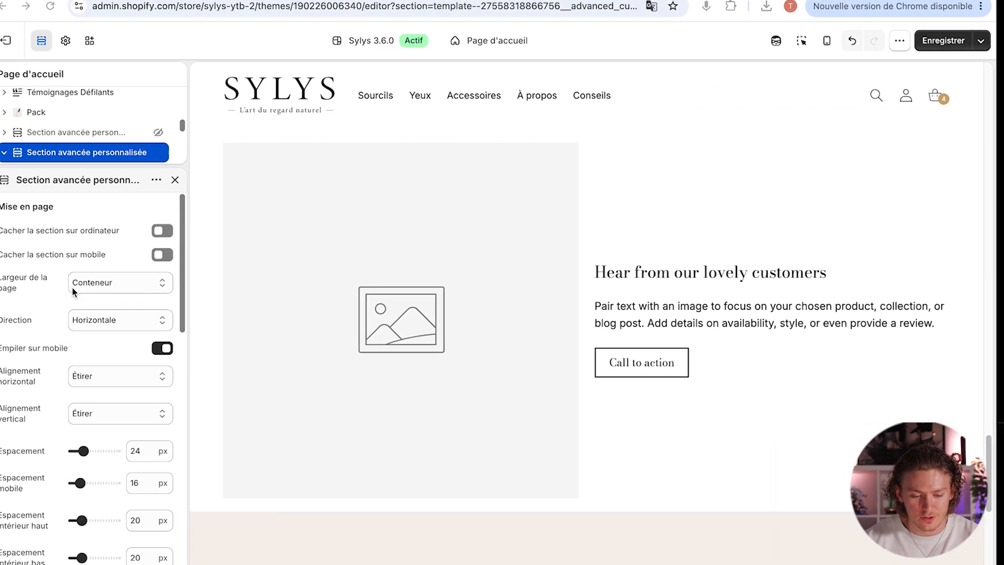
{"action": "left_click", "coordinate": [186, 180]}
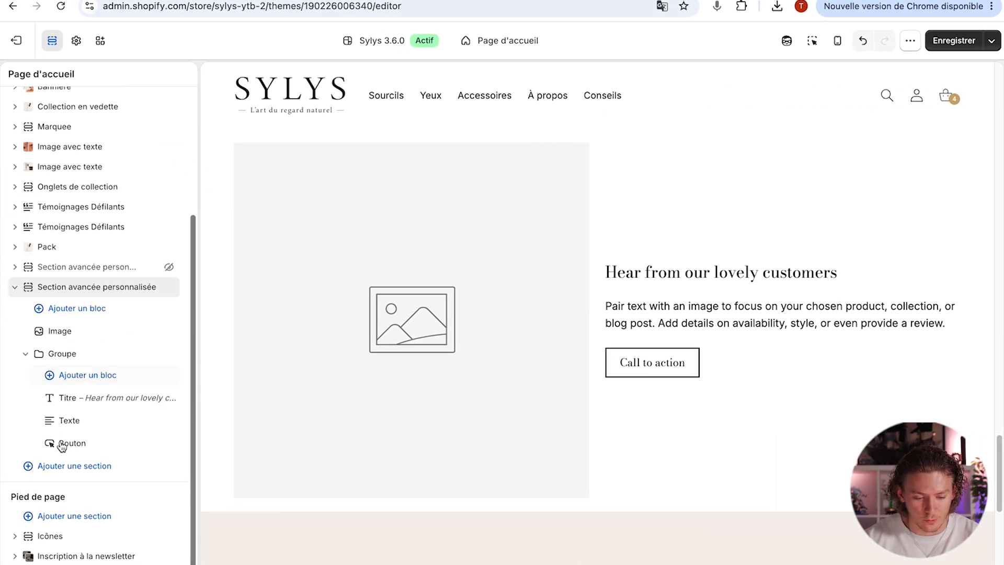
{"action": "left_click", "coordinate": [26, 353]}
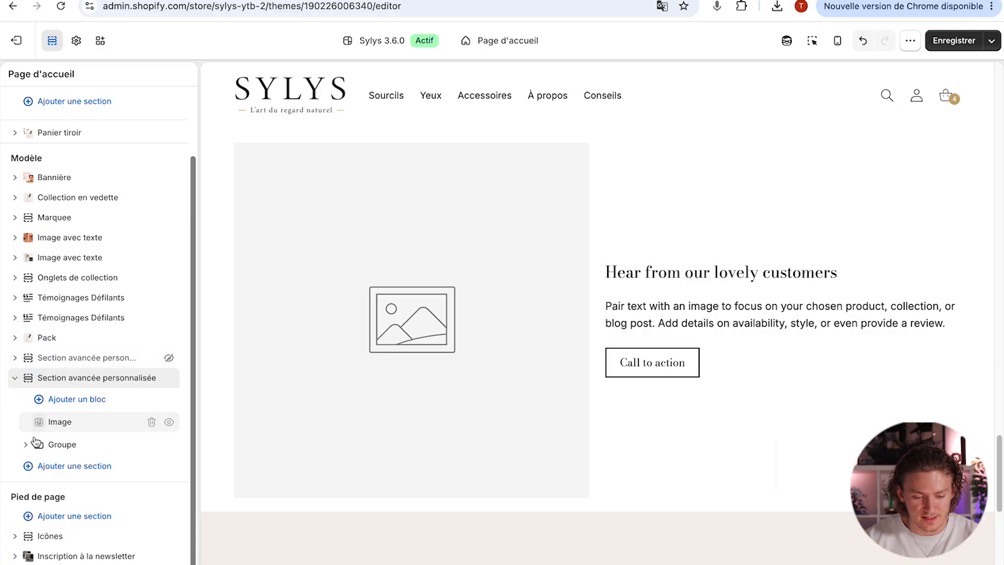
{"action": "left_click_drag", "start_coordinate": [38, 444], "coordinate": [40, 416]}
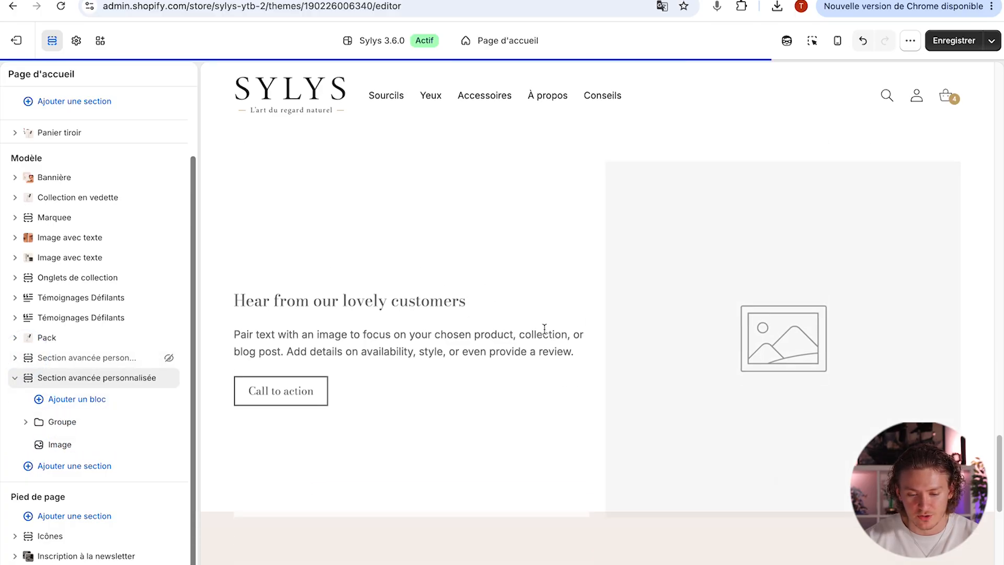
- Assign image_4.avif to the new section's Image block
{"action": "left_click", "coordinate": [71, 451]}
{"action": "left_click", "coordinate": [119, 219]}
{"action": "left_click", "coordinate": [439, 211]}
{"action": "double_click", "coordinate": [319, 178]}
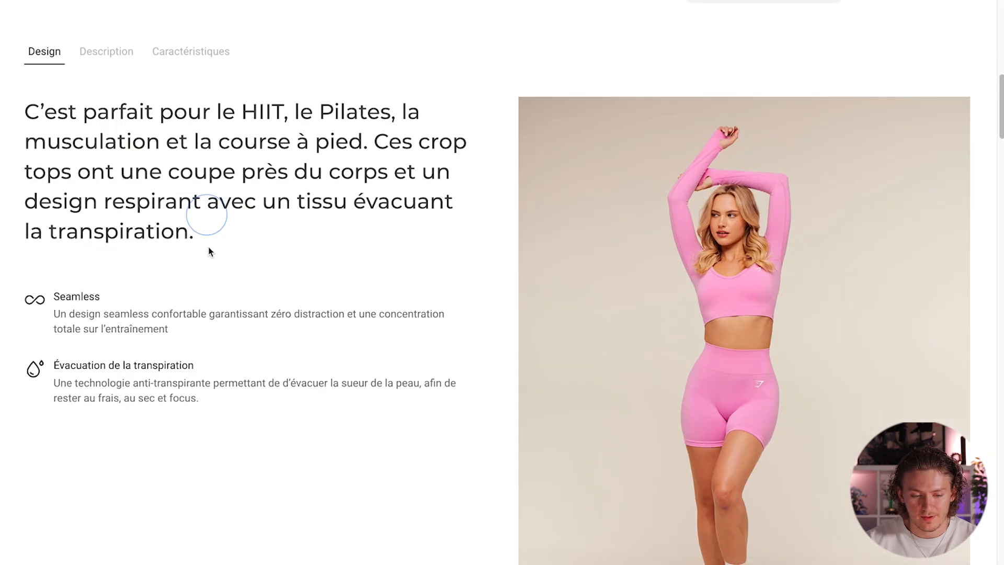
- Replace the Titre block's text with the "C'est parfait pour le HIIT, le Pilates…" paragraph copied from the reference product page
{"action": "left_click_drag", "start_coordinate": [208, 251], "coordinate": [24, 123]}
{"action": "key", "text": "ctrl+c"}
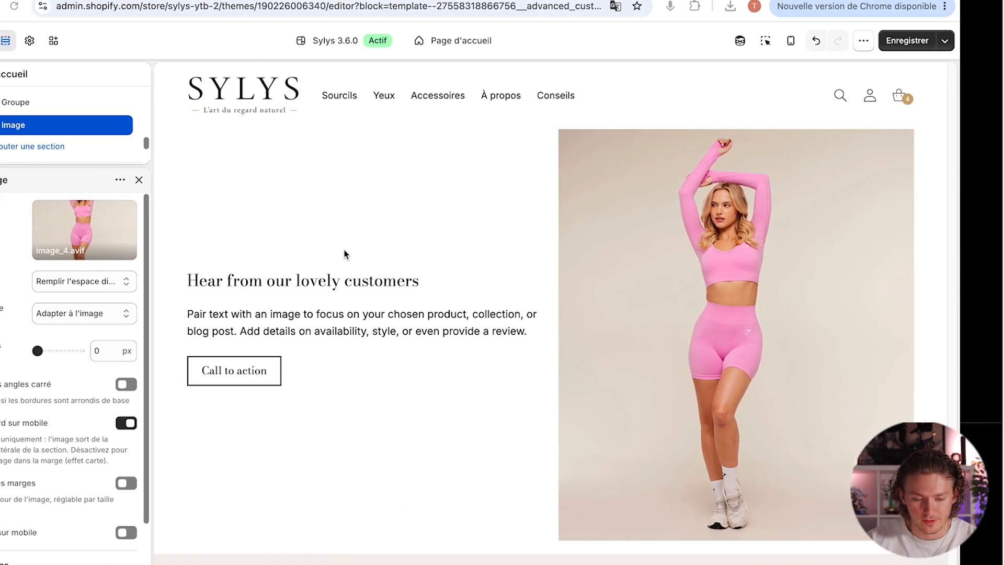
{"action": "left_click", "coordinate": [93, 104]}
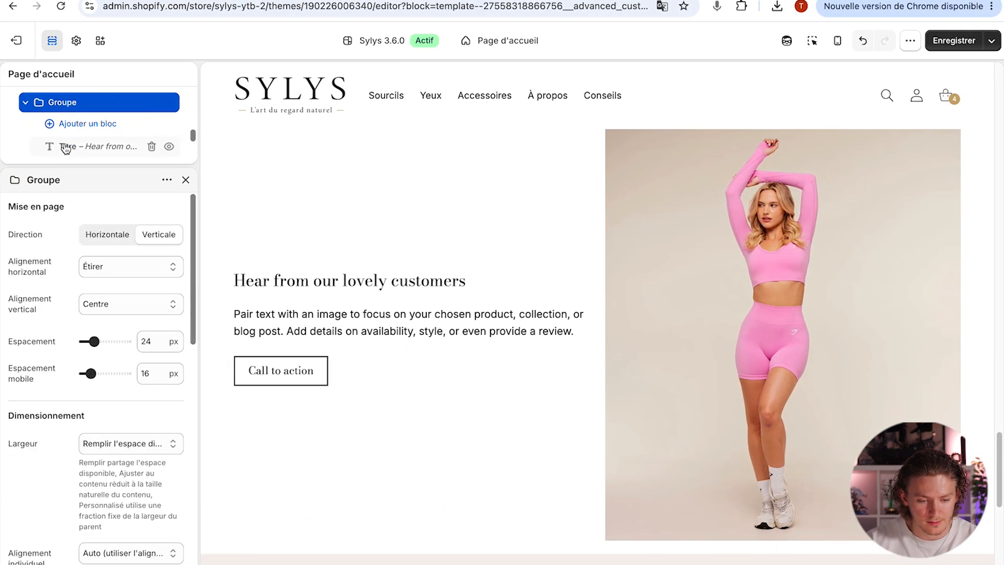
{"action": "left_click", "coordinate": [73, 146]}
{"action": "triple_click", "coordinate": [78, 334]}
{"action": "key", "text": "ctrl+v"}
- Format the Titre block's text as a level 2 heading (Titre 2)
{"action": "left_click", "coordinate": [54, 298]}
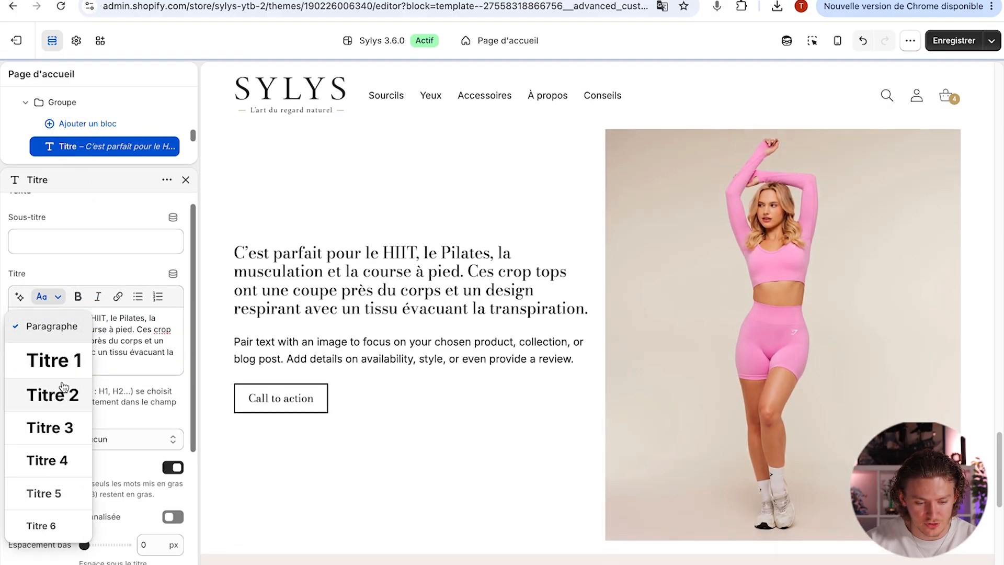
{"action": "left_click", "coordinate": [56, 394]}
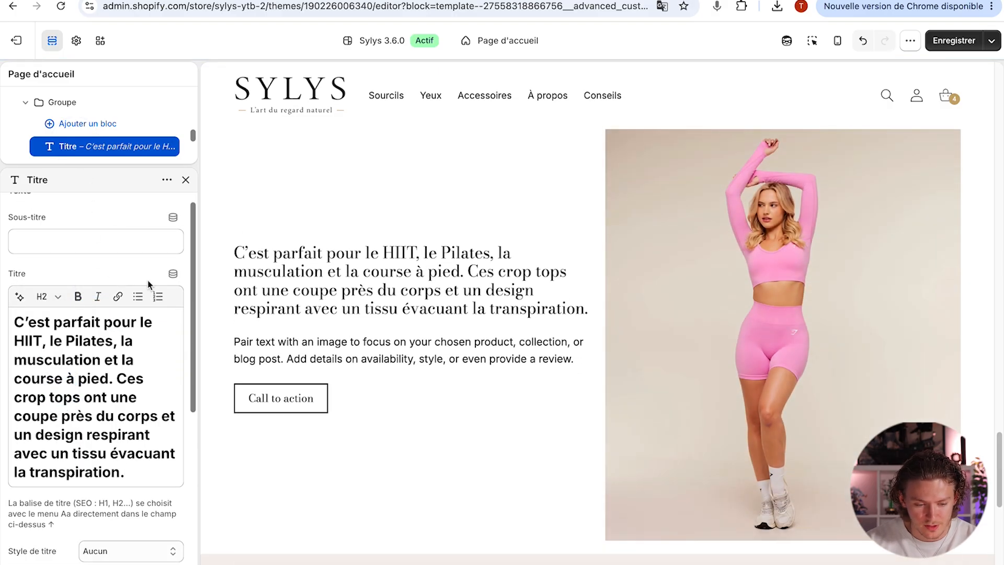
{"action": "scroll", "coordinate": [151, 285], "scroll_direction": "down", "scroll_amount": 2}
{"action": "scroll", "coordinate": [152, 285], "scroll_direction": "up", "scroll_amount": 3}
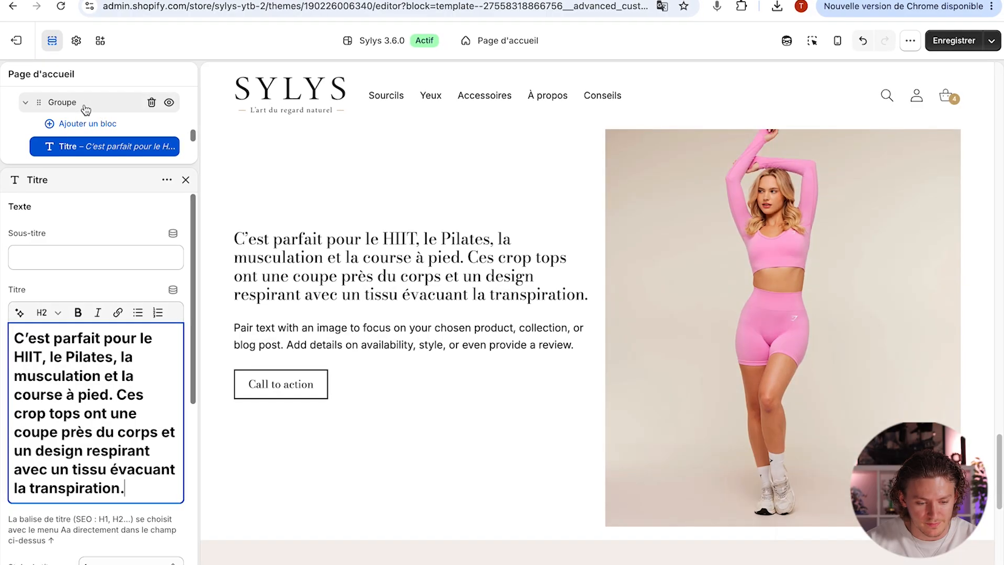
- Set the Groupe block's vertical alignment to Haut
{"action": "left_click", "coordinate": [99, 103]}
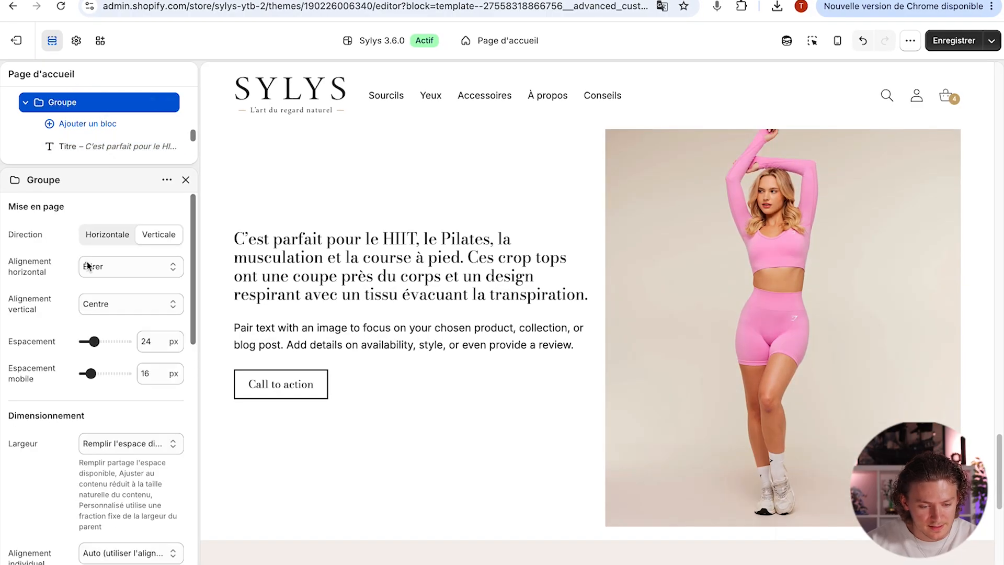
{"action": "scroll", "coordinate": [71, 330], "scroll_direction": "down", "scroll_amount": 2}
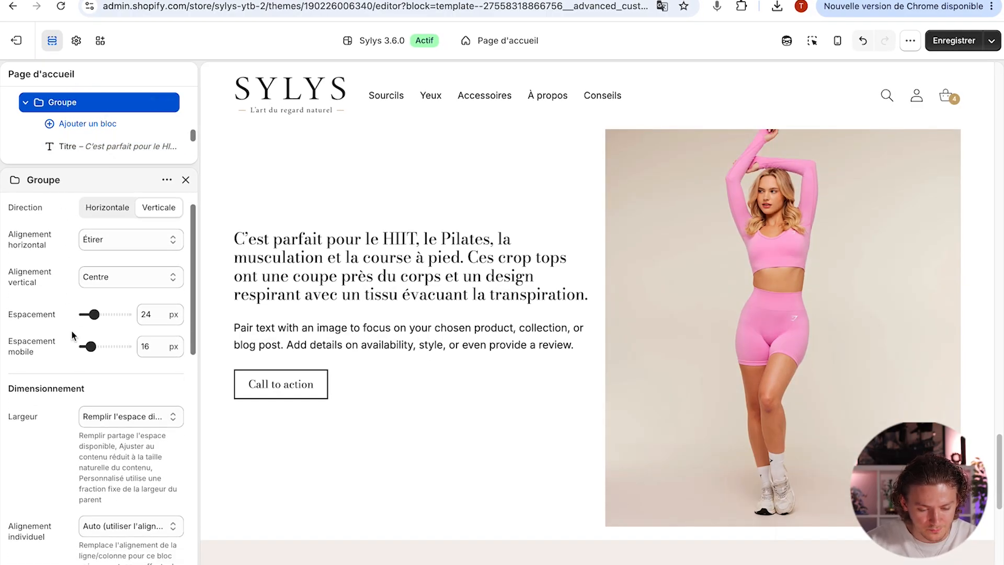
{"action": "left_click", "coordinate": [123, 257]}
{"action": "left_click", "coordinate": [130, 243]}
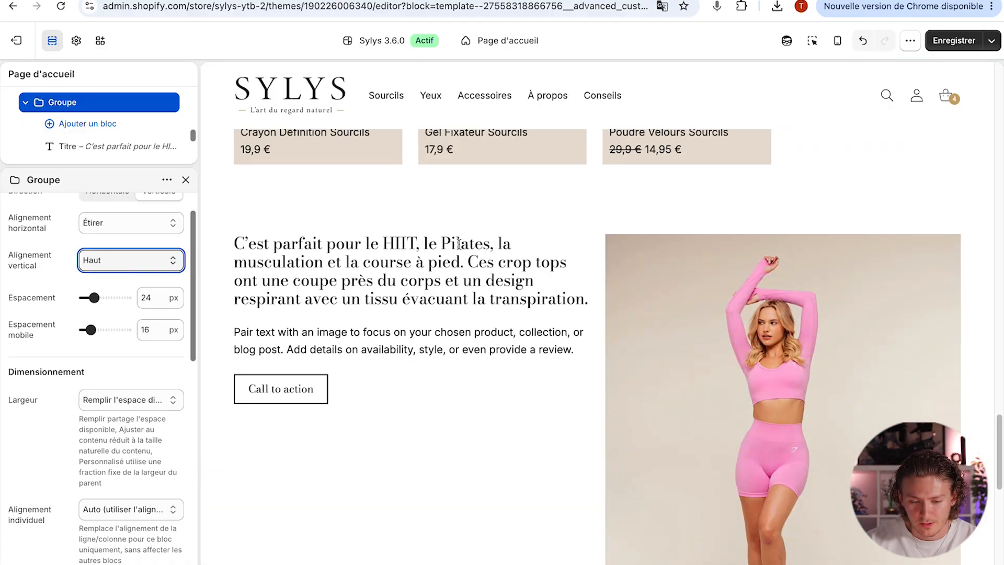
- Compare the new section's title and image layout with the Design block on the reference page
{"action": "left_click_drag", "start_coordinate": [246, 243], "coordinate": [584, 307]}
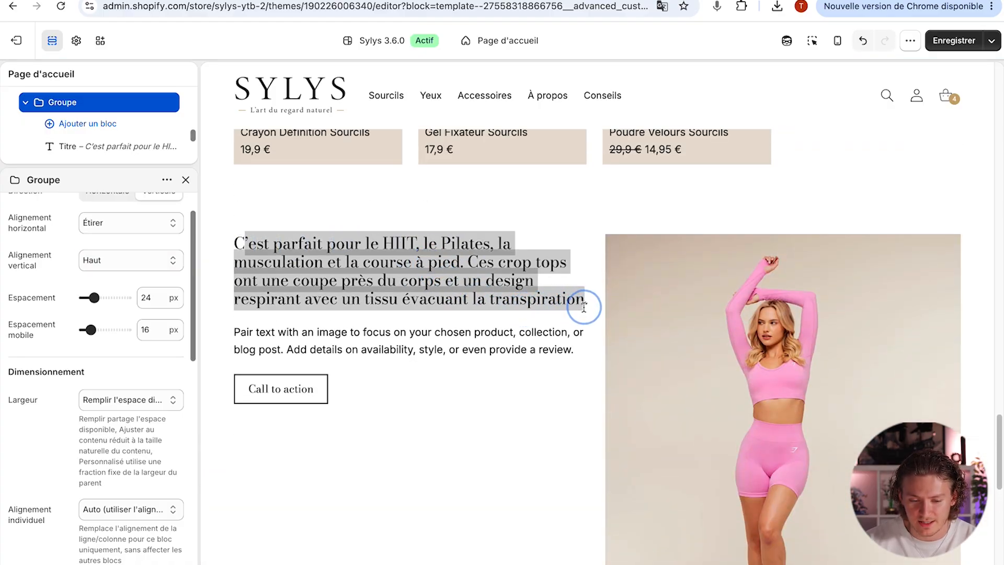
{"action": "left_click", "coordinate": [408, 269]}
{"action": "left_click_drag", "start_coordinate": [453, 301], "coordinate": [236, 250]}
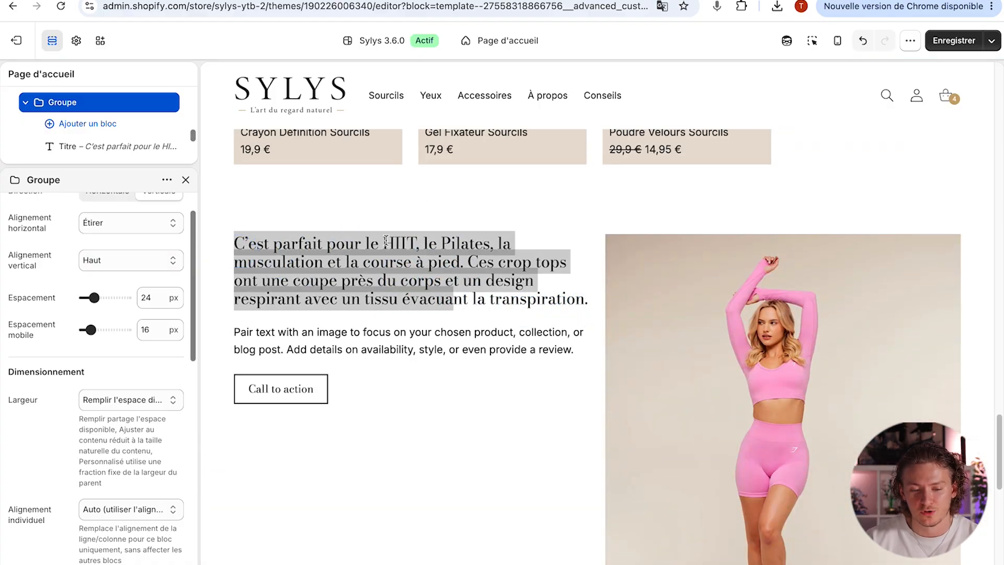
{"action": "scroll", "coordinate": [386, 240], "scroll_direction": "up", "scroll_amount": 5}
{"action": "scroll", "coordinate": [445, 197], "scroll_direction": "down", "scroll_amount": 7}
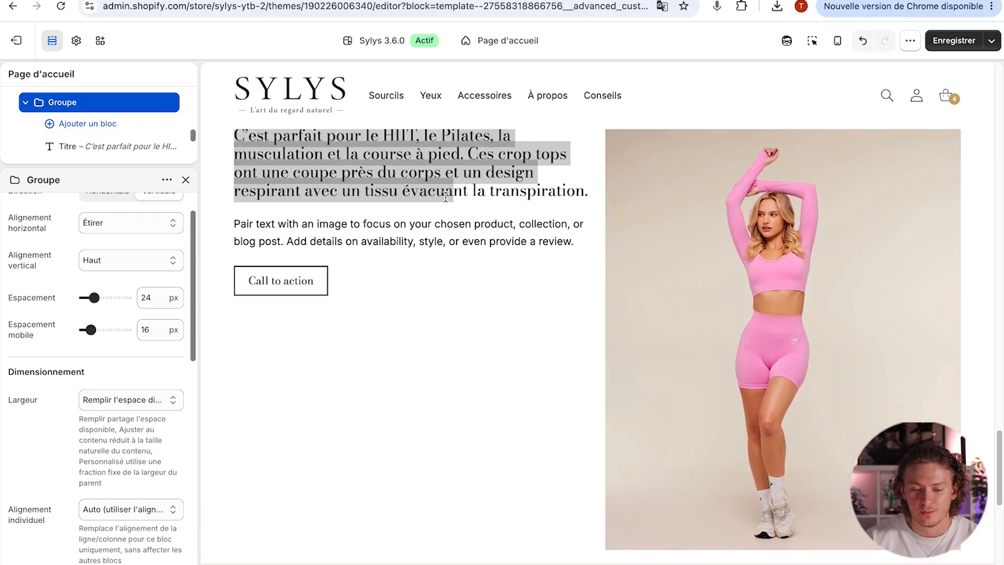
{"action": "scroll", "coordinate": [446, 197], "scroll_direction": "up", "scroll_amount": 2}
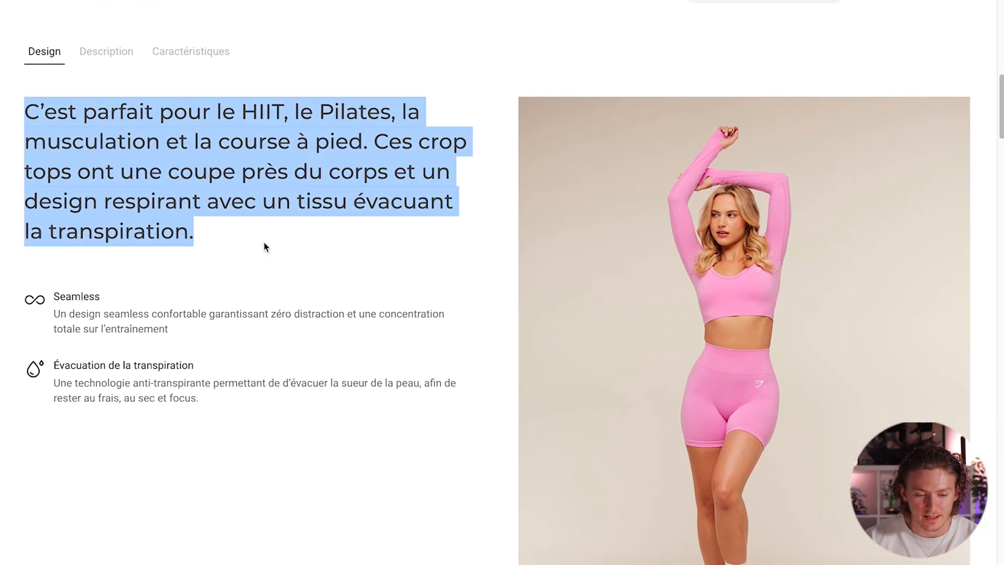
{"action": "left_click", "coordinate": [261, 247]}
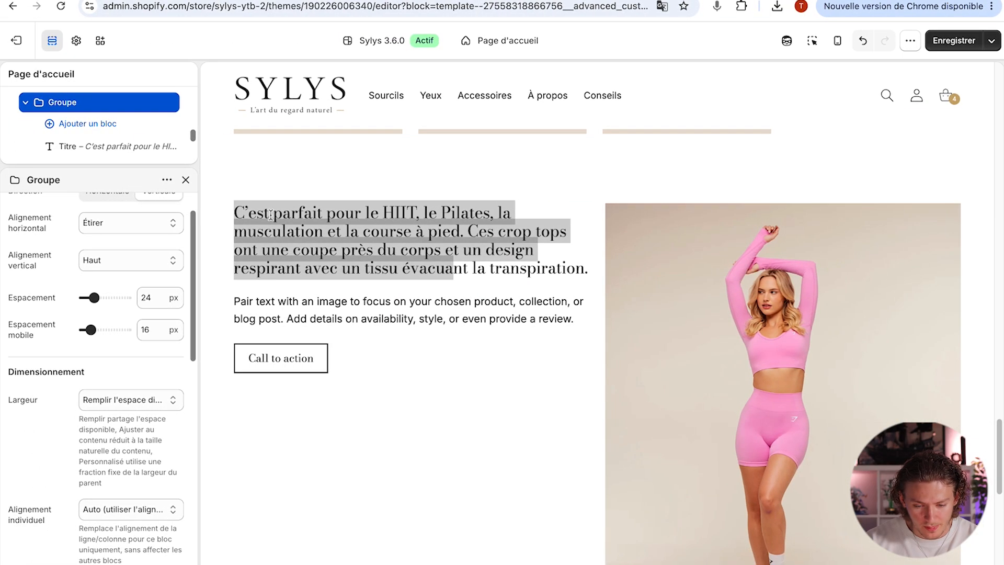
- Enable a custom font size for the Titre block and set its desktop size to 28 px
{"action": "left_click", "coordinate": [118, 143]}
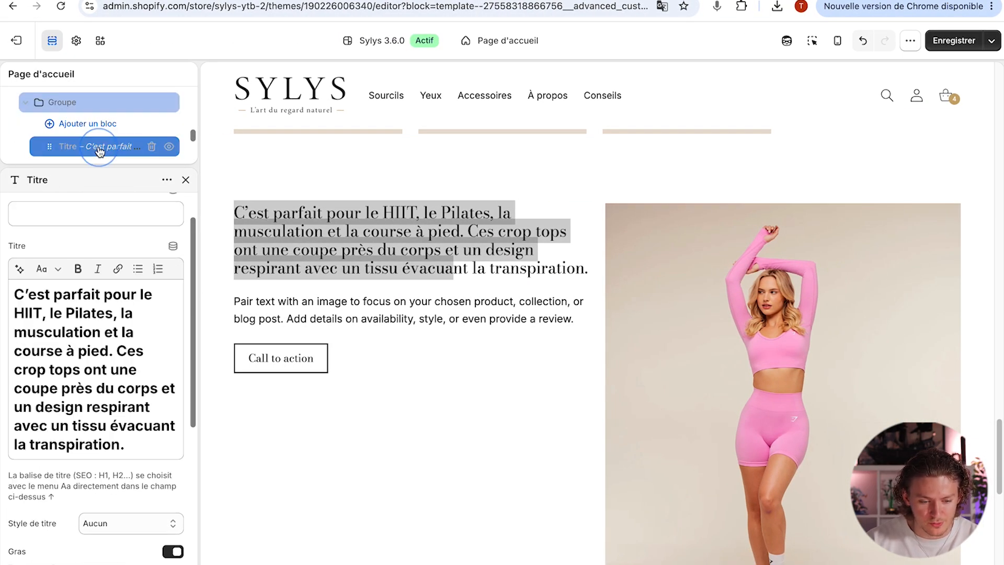
{"action": "scroll", "coordinate": [119, 365], "scroll_direction": "down", "scroll_amount": 5}
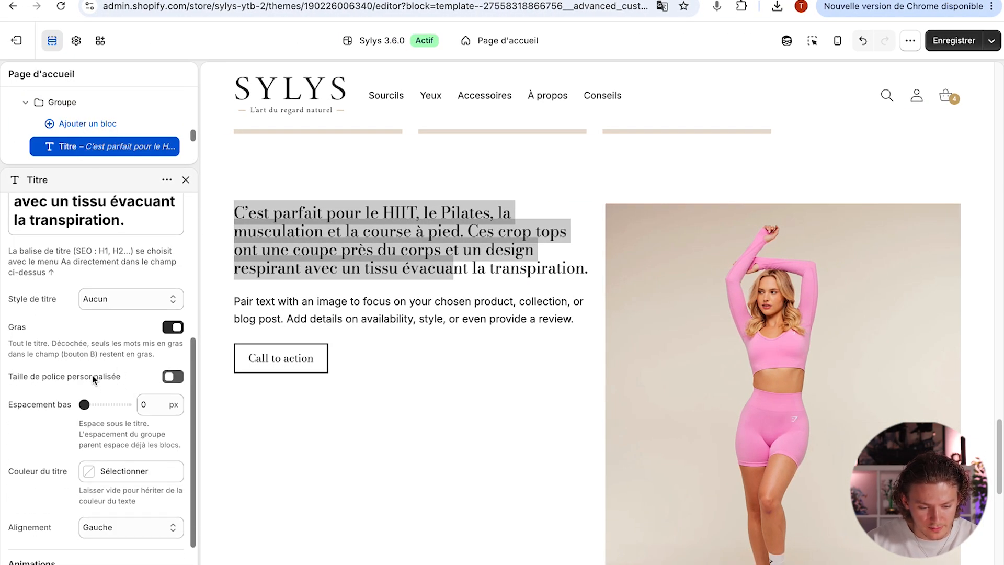
{"action": "scroll", "coordinate": [92, 375], "scroll_direction": "down", "scroll_amount": 1}
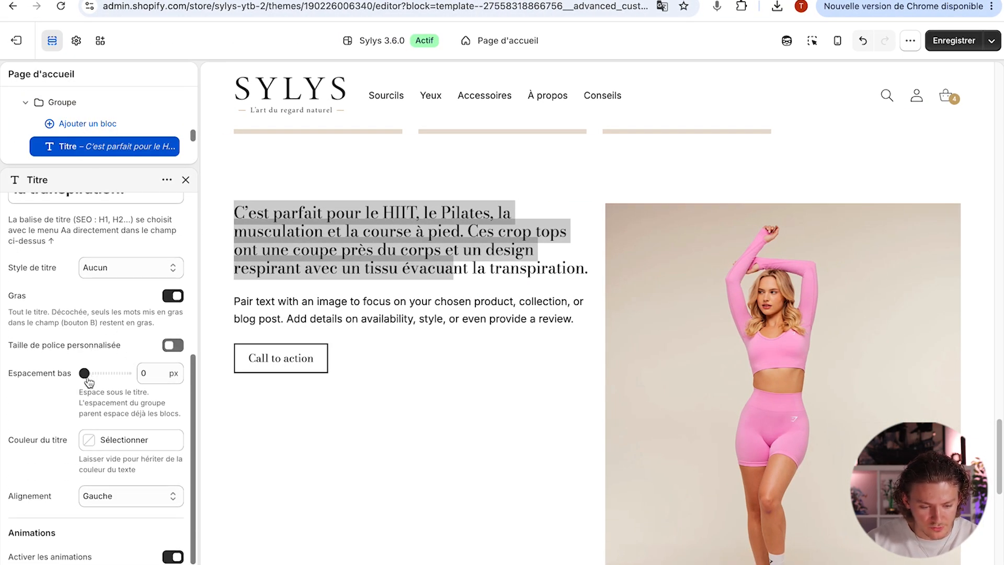
{"action": "left_click", "coordinate": [169, 347]}
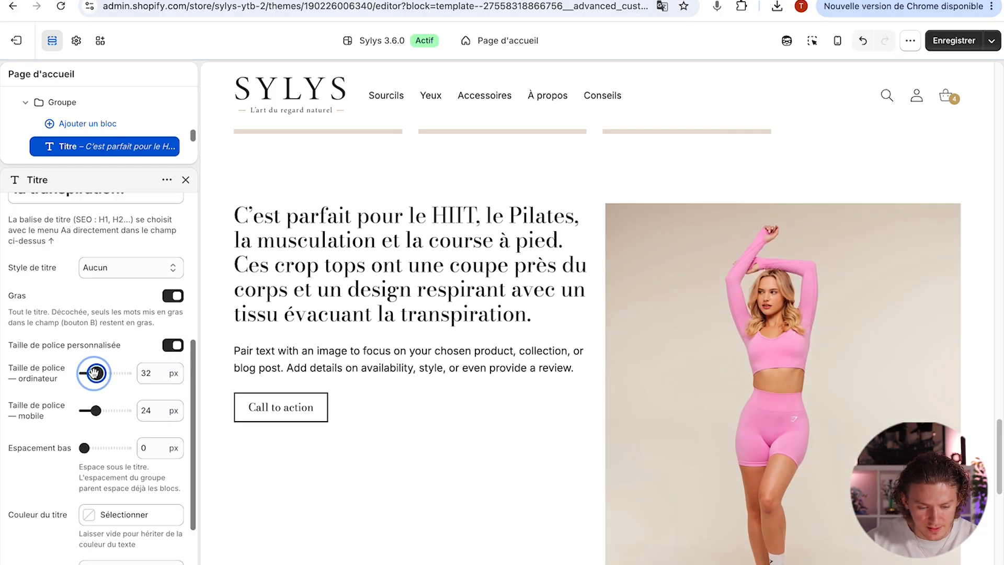
{"action": "left_click_drag", "start_coordinate": [99, 373], "coordinate": [103, 373]}
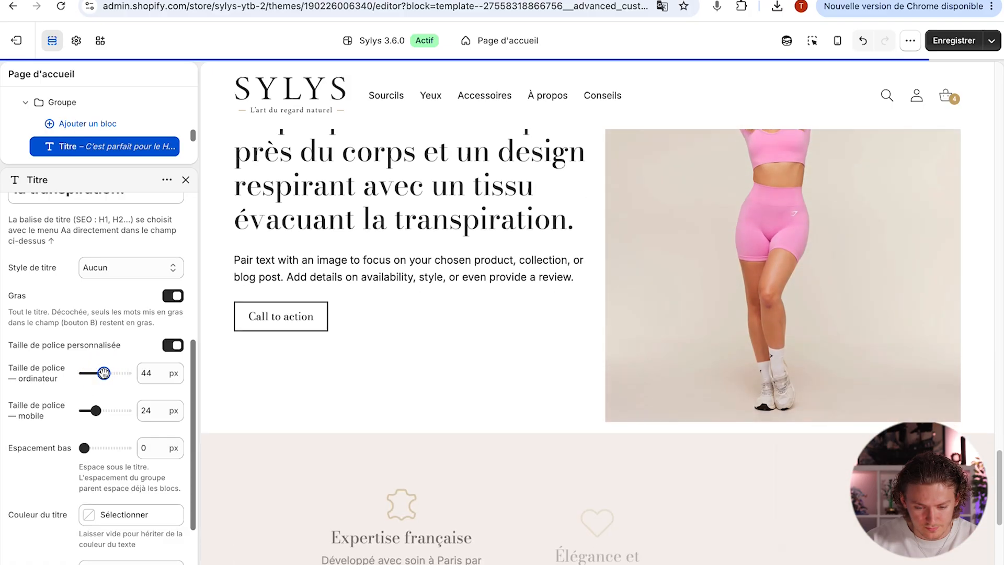
{"action": "left_click", "coordinate": [94, 430]}
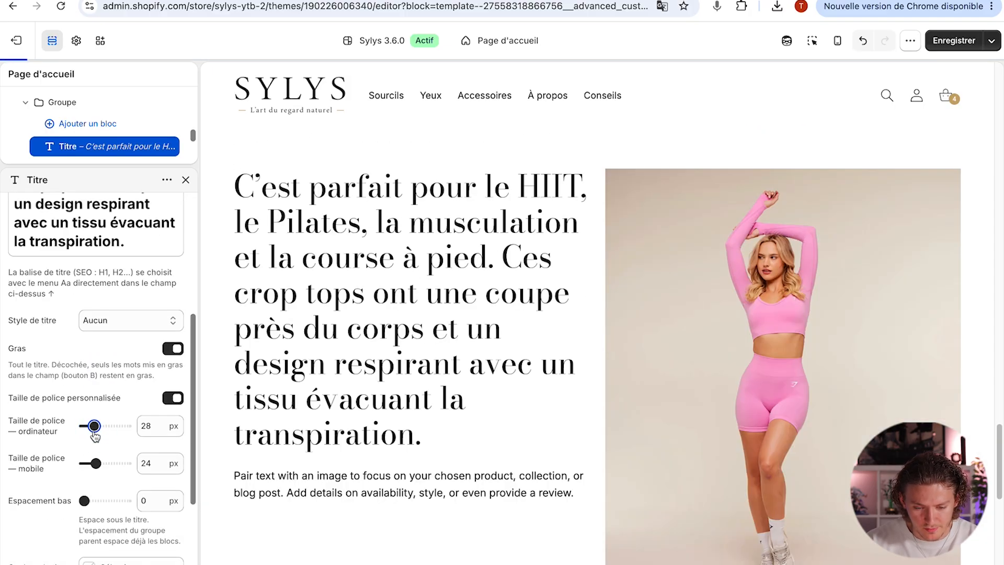
{"action": "left_click", "coordinate": [93, 431]}
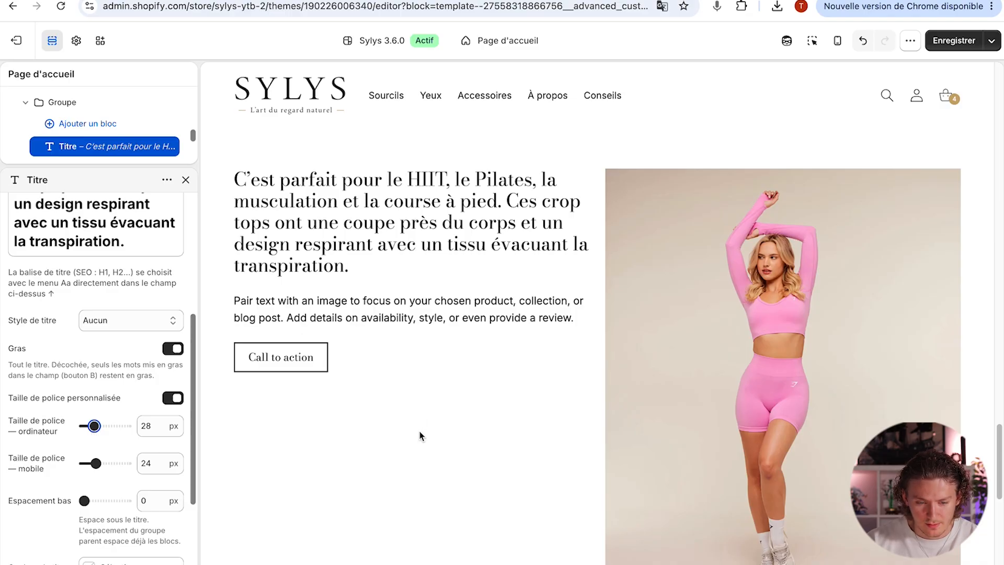
- Review the resized title and its settings, and examine the Seamless feature item on the reference page
{"action": "left_click_drag", "start_coordinate": [242, 181], "coordinate": [360, 245]}
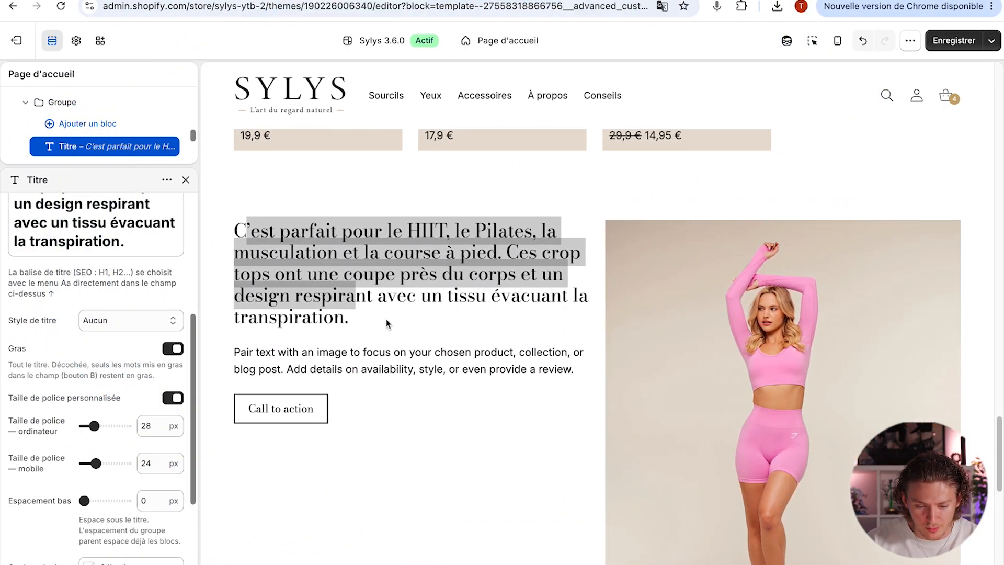
{"action": "left_click", "coordinate": [381, 320]}
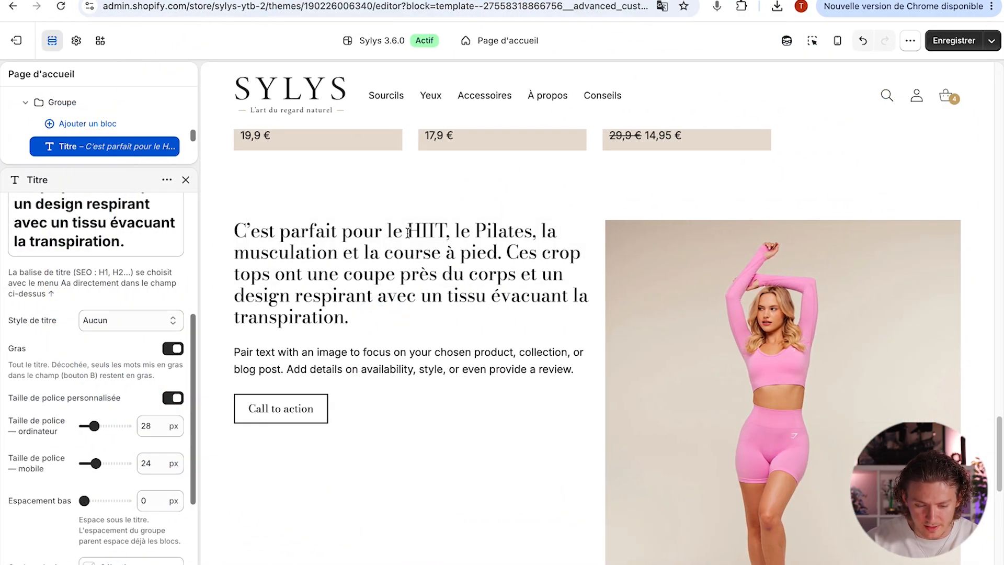
{"action": "scroll", "coordinate": [91, 233], "scroll_direction": "up", "scroll_amount": 5}
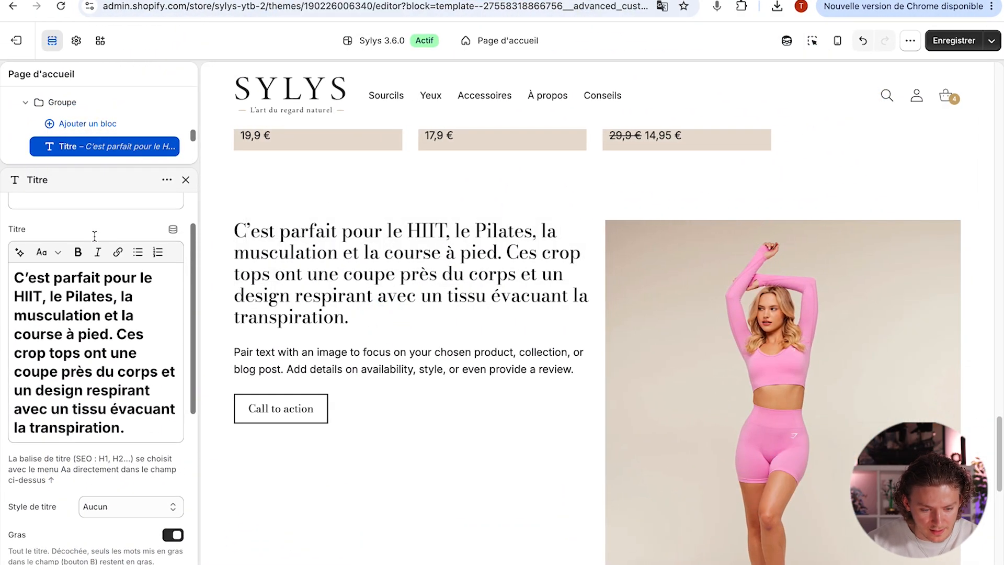
{"action": "scroll", "coordinate": [338, 251], "scroll_direction": "down", "scroll_amount": 2}
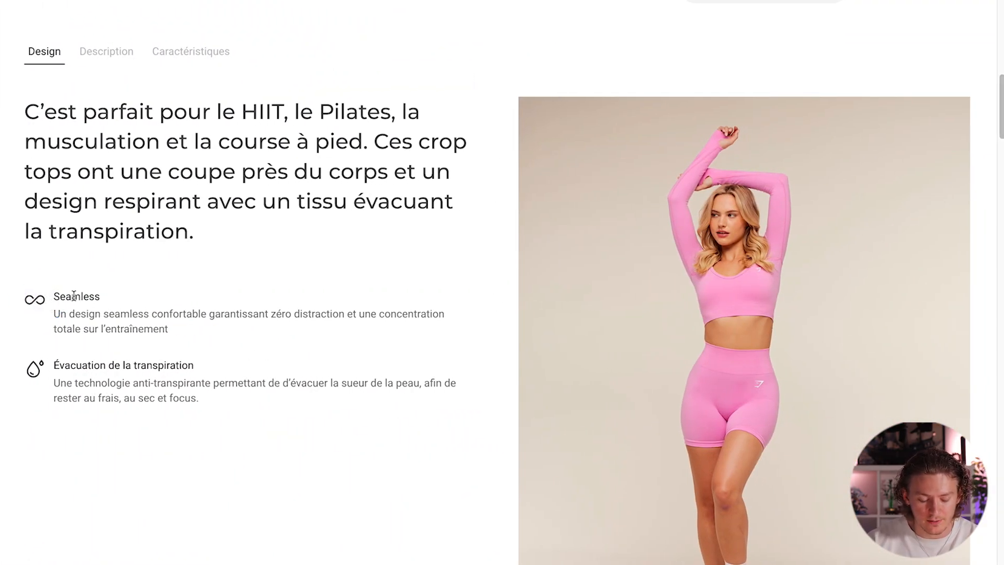
{"action": "double_click", "coordinate": [91, 298]}
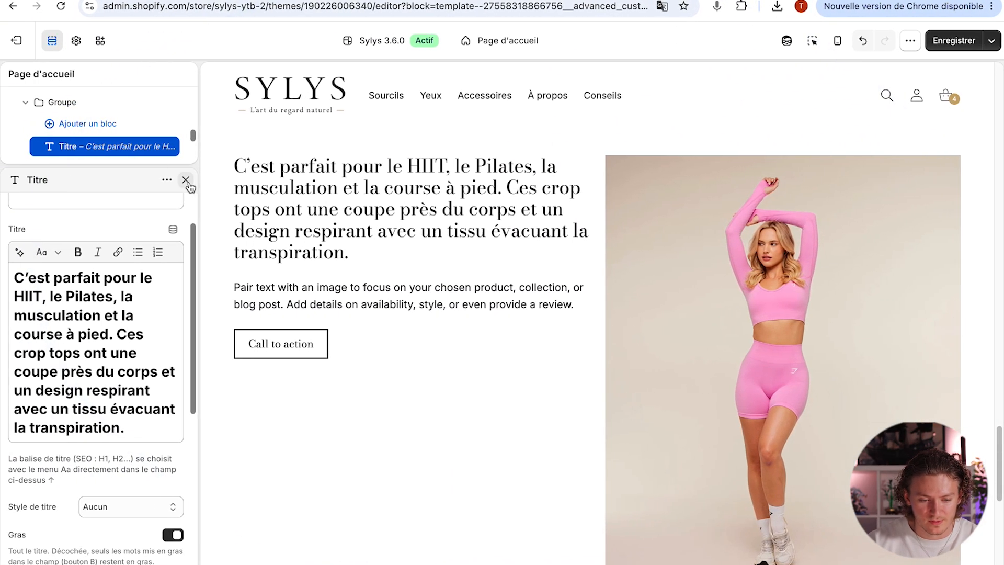
- Delete the Texte block from the new section's Groupe
{"action": "left_click", "coordinate": [184, 179]}
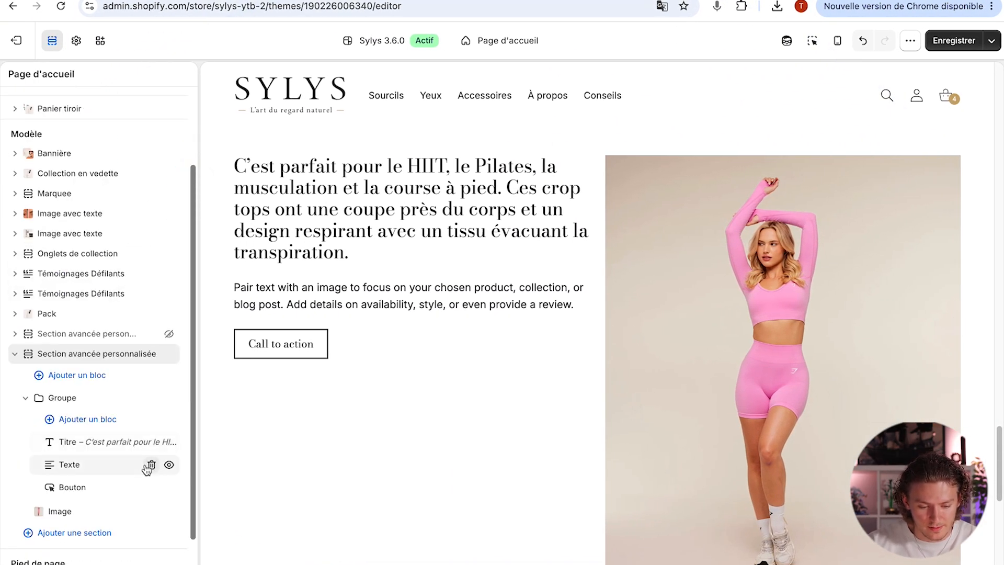
{"action": "left_click", "coordinate": [151, 465]}
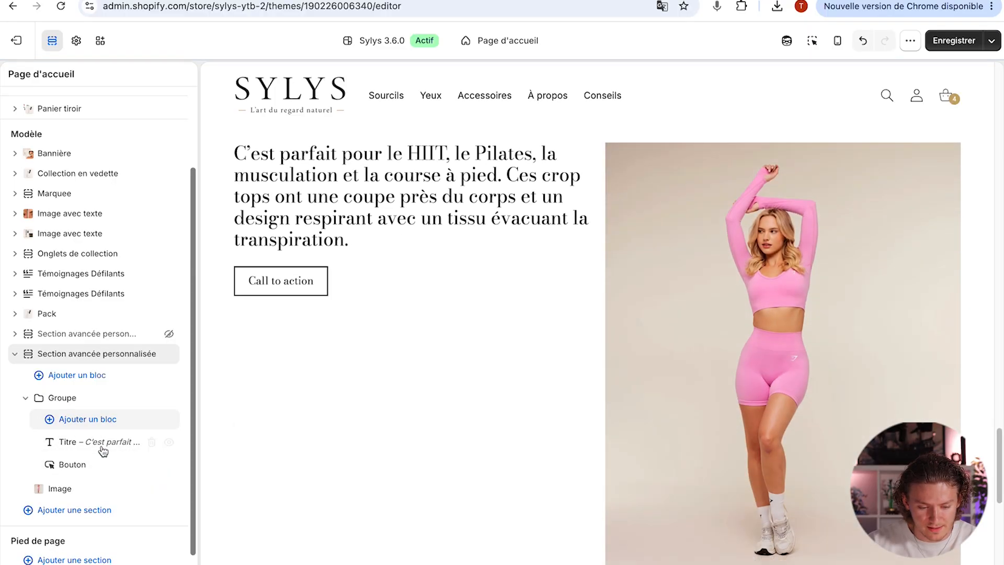
- Delete the Bouton block from the section's Groupe and add a nested Groupe block beneath the Titre
{"action": "left_click", "coordinate": [151, 465]}
{"action": "left_click", "coordinate": [104, 420]}
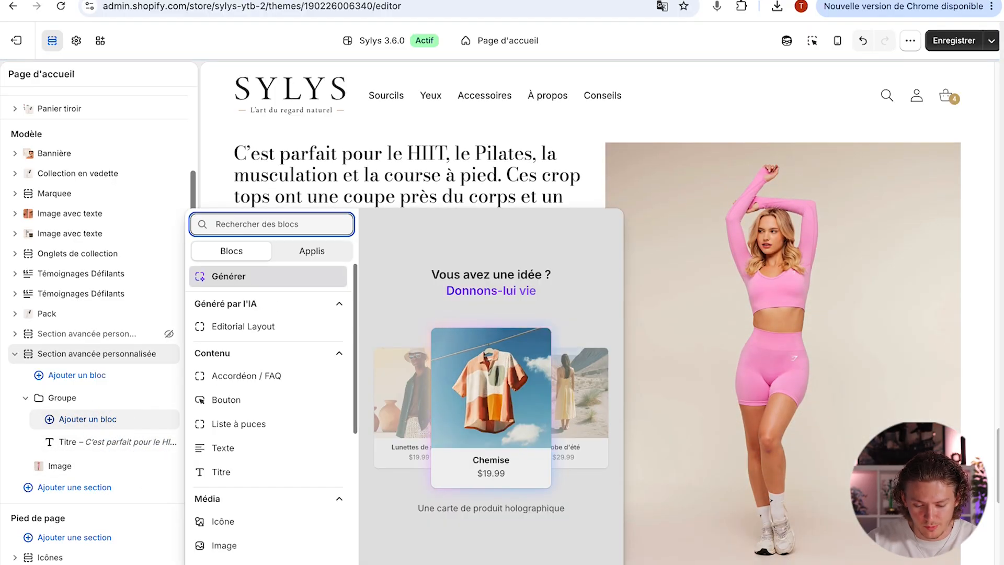
{"action": "type", "text": "grou"}
{"action": "left_click", "coordinate": [274, 326]}
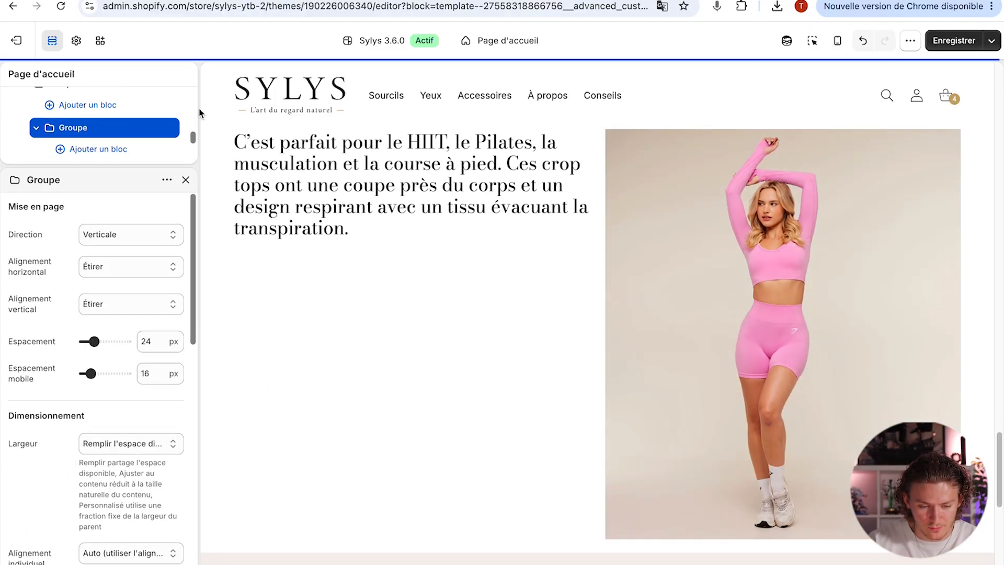
{"action": "key", "text": "Escape"}
{"action": "left_click_drag", "start_coordinate": [68, 421], "coordinate": [78, 401]}
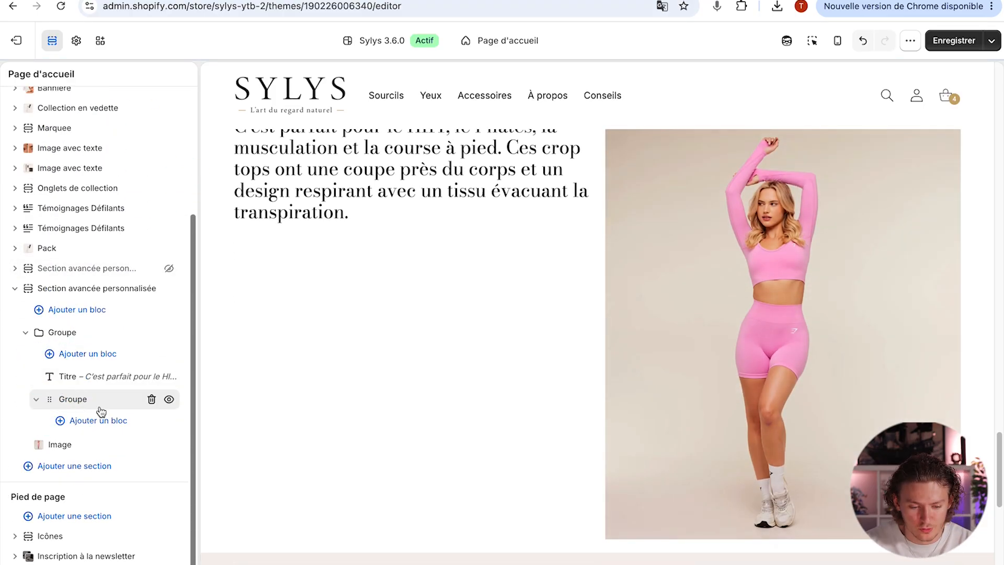
- Add an Icône block and another Groupe block inside the nested Groupe
{"action": "left_click", "coordinate": [99, 418]}
{"action": "type", "text": "ico"}
{"action": "left_click", "coordinate": [264, 334]}
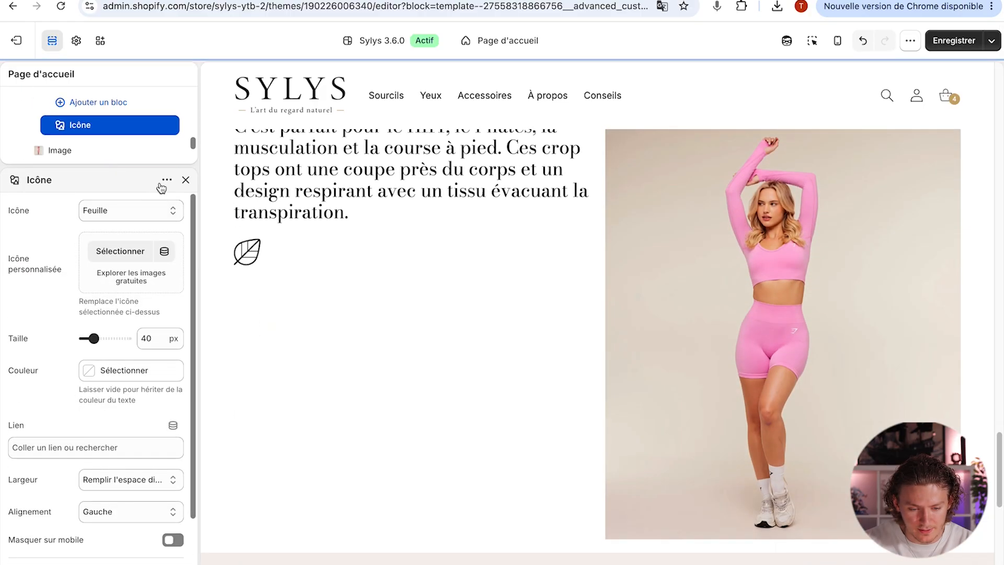
{"action": "left_click", "coordinate": [114, 104]}
{"action": "type", "text": "gr"}
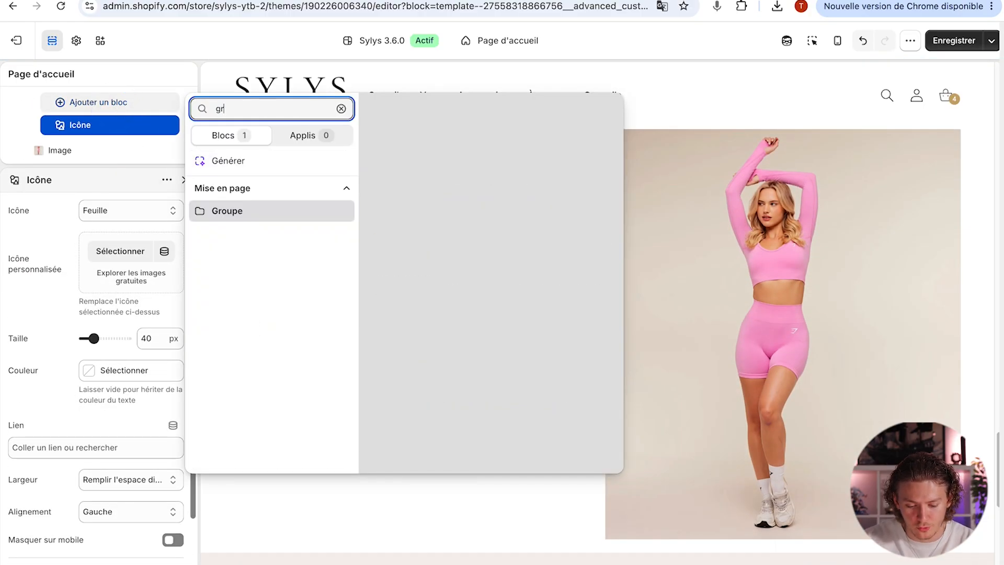
{"action": "key", "text": "Return"}
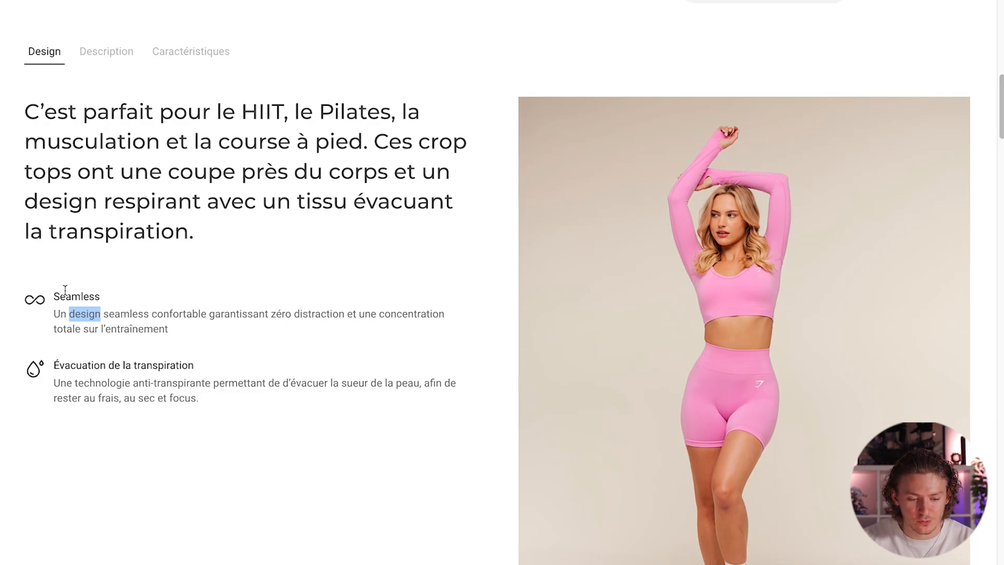
- Set the nested Groupe's direction to Horizontale and move the Icône block above its inner Groupe
{"action": "left_click", "coordinate": [111, 322]}
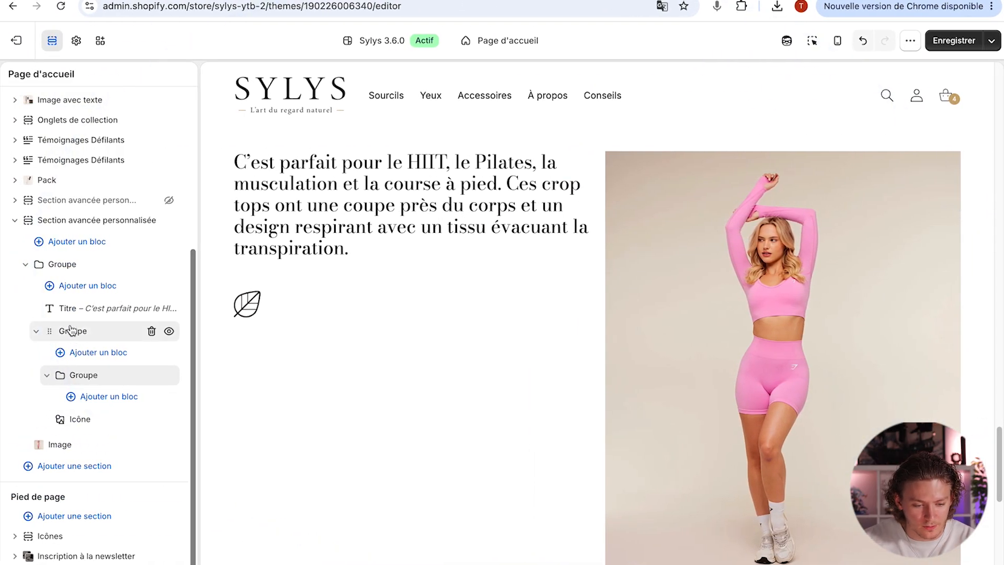
{"action": "left_click", "coordinate": [79, 331]}
{"action": "left_click", "coordinate": [129, 234]}
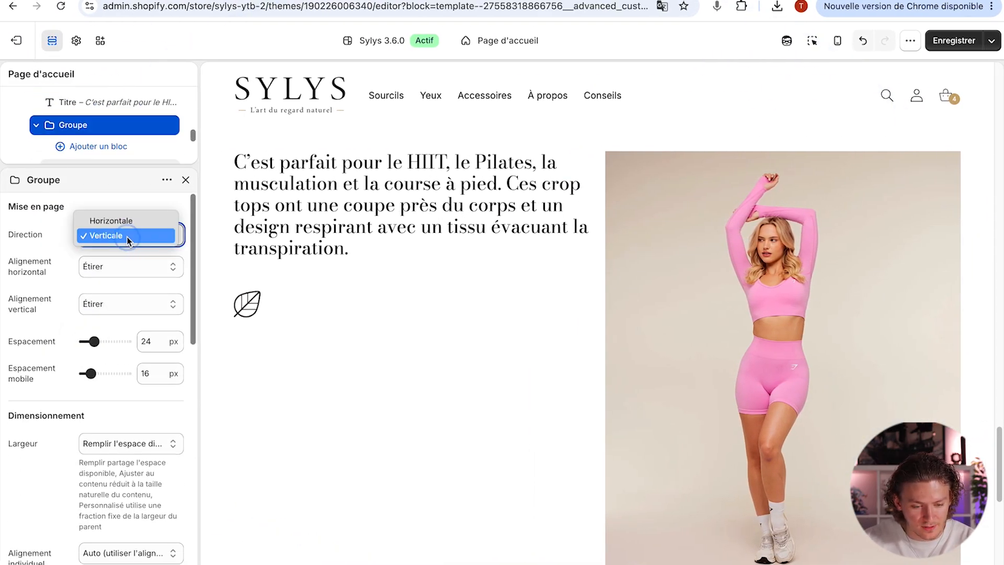
{"action": "left_click", "coordinate": [128, 223]}
{"action": "left_click_drag", "start_coordinate": [62, 160], "coordinate": [63, 111]}
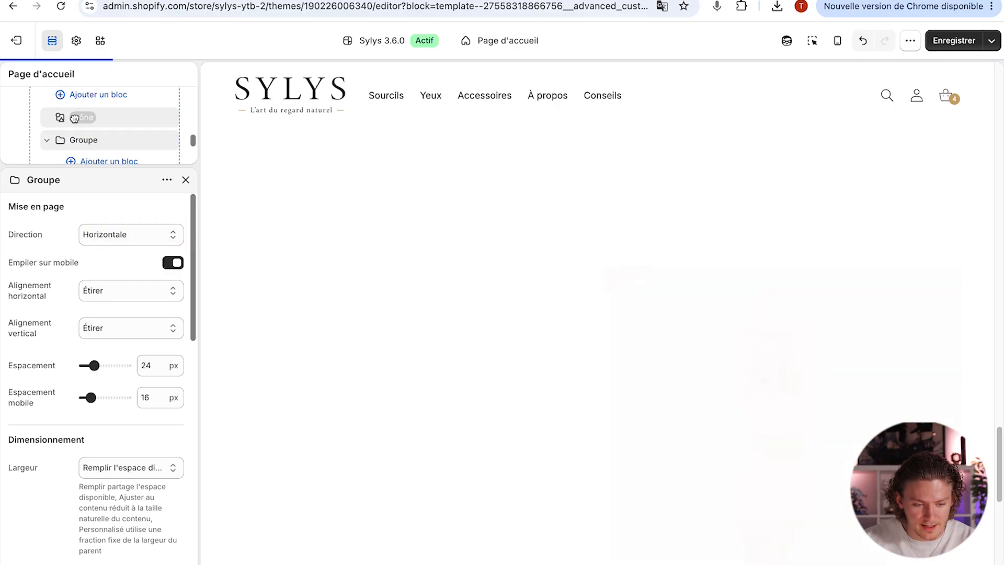
- Add a Titre block and a Texte block beneath it inside the inner Groupe next to the icon
{"action": "scroll", "coordinate": [78, 124], "scroll_direction": "down", "scroll_amount": 1}
{"action": "left_click", "coordinate": [94, 126]}
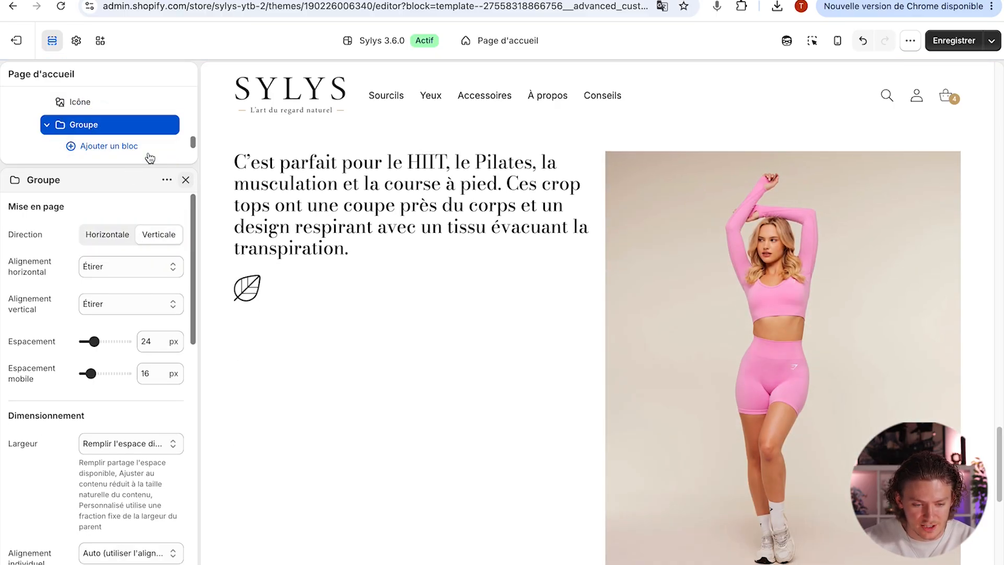
{"action": "left_click", "coordinate": [132, 146]}
{"action": "type", "text": "tit"}
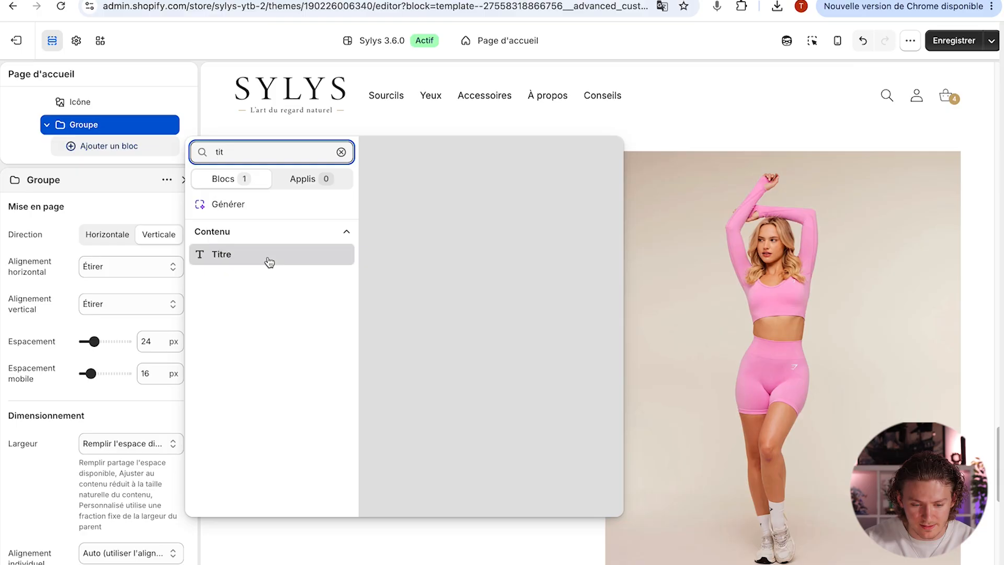
{"action": "left_click", "coordinate": [269, 261]}
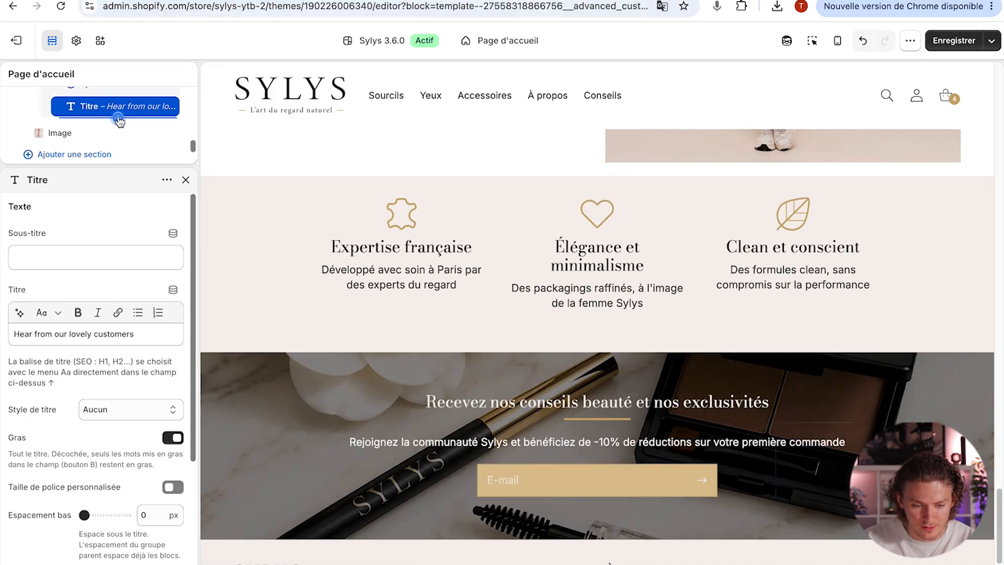
{"action": "left_click", "coordinate": [118, 117]}
{"action": "type", "text": "d"}
{"action": "key", "text": "BackSpace"}
{"action": "type", "text": "te"}
{"action": "left_click", "coordinate": [223, 229]}
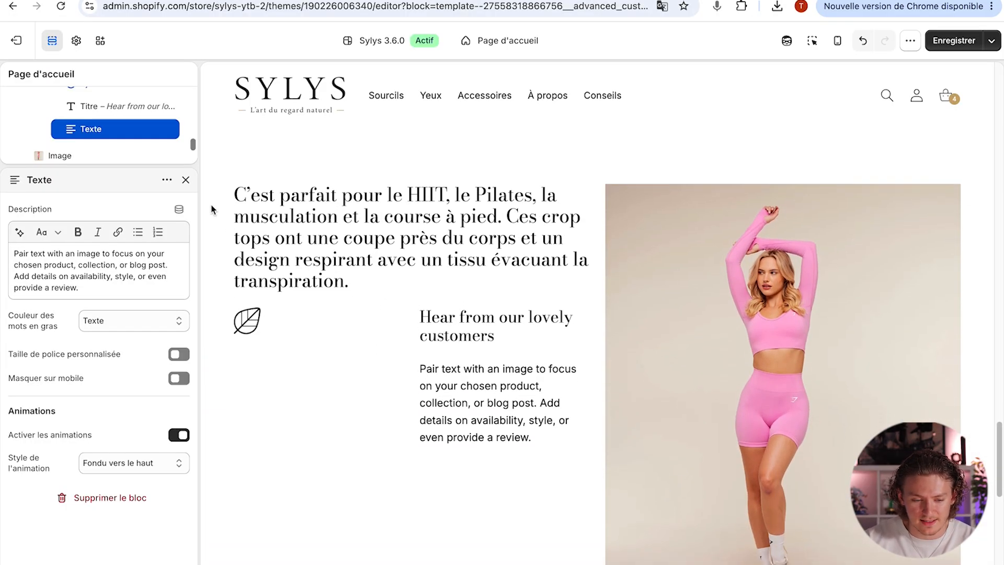
- Set the horizontal alignment of the Groupe holding the icon and the inner Groupe to Gauche
{"action": "scroll", "coordinate": [108, 128], "scroll_direction": "up", "scroll_amount": 5}
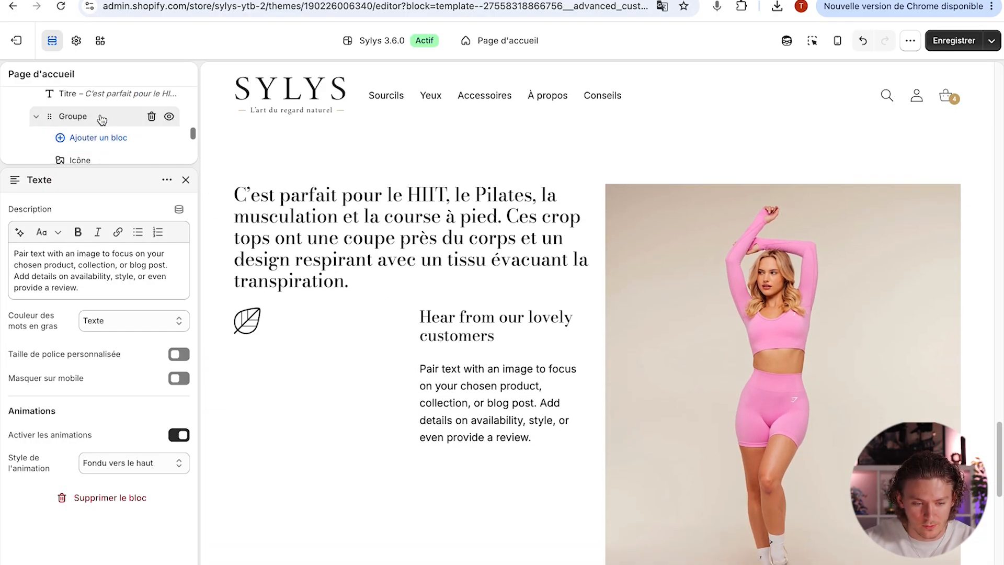
{"action": "left_click", "coordinate": [100, 117]}
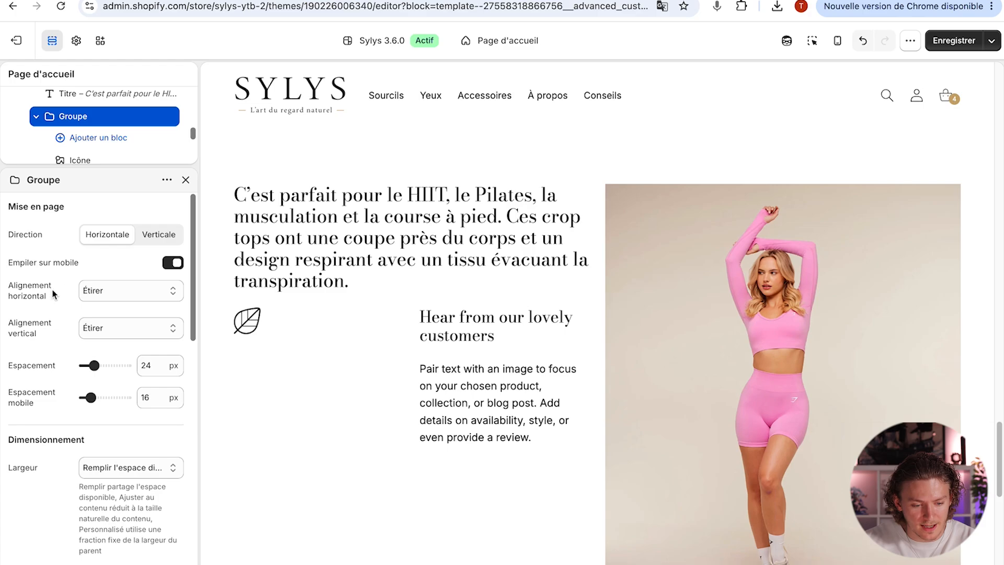
{"action": "left_click", "coordinate": [92, 291]}
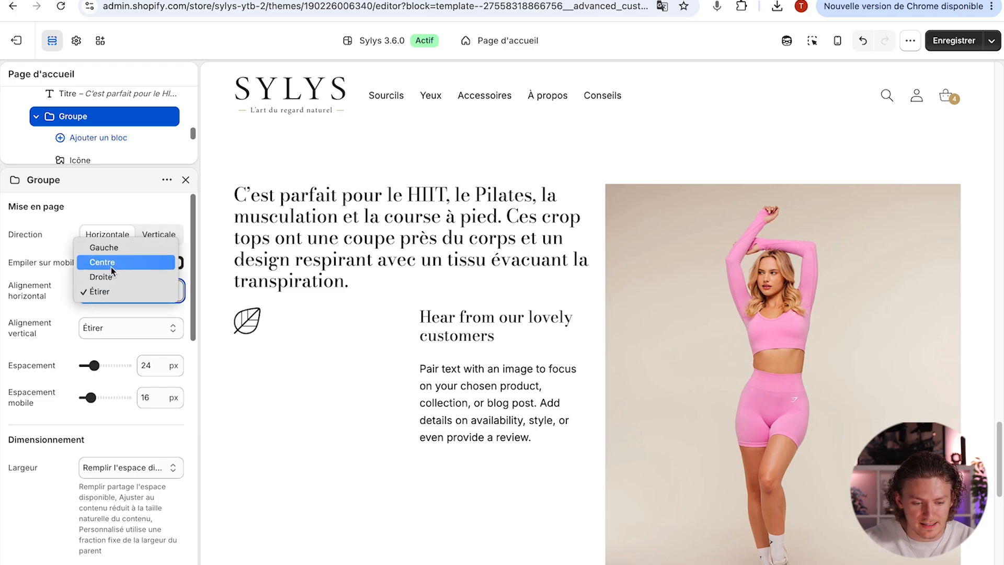
{"action": "left_click", "coordinate": [115, 247]}
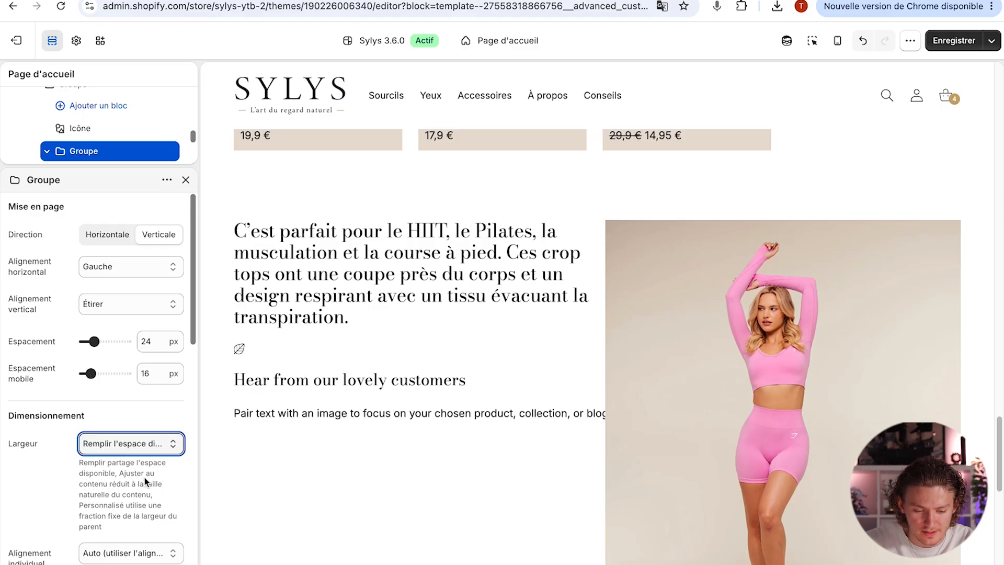
- Change the width mode of the inner Groupe holding the title and text to Personnalisé
{"action": "scroll", "coordinate": [146, 481], "scroll_direction": "down", "scroll_amount": 1}
{"action": "left_click_drag", "start_coordinate": [254, 379], "coordinate": [548, 424]}
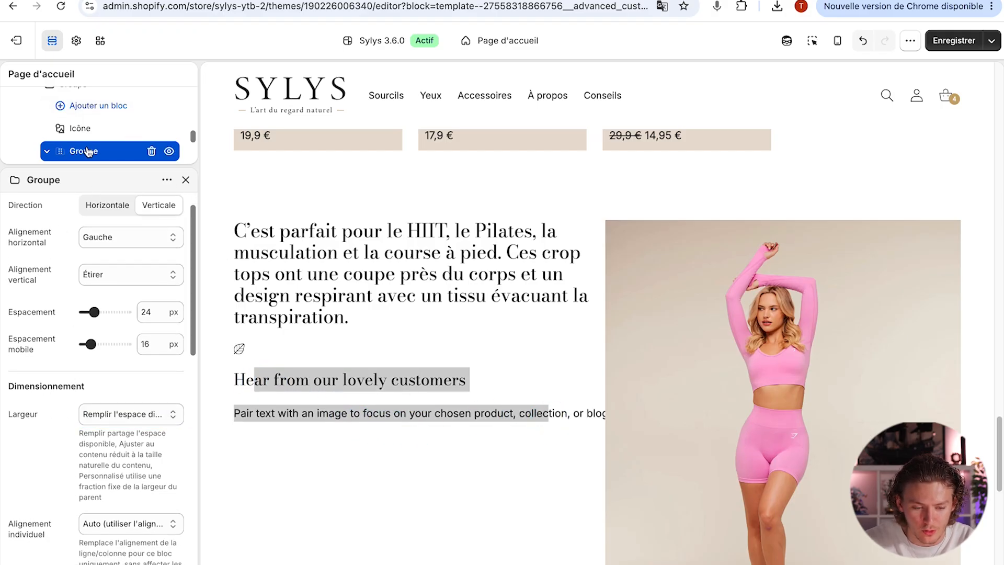
{"action": "scroll", "coordinate": [89, 150], "scroll_direction": "down", "scroll_amount": 1}
{"action": "left_click_drag", "start_coordinate": [21, 415], "coordinate": [57, 417]}
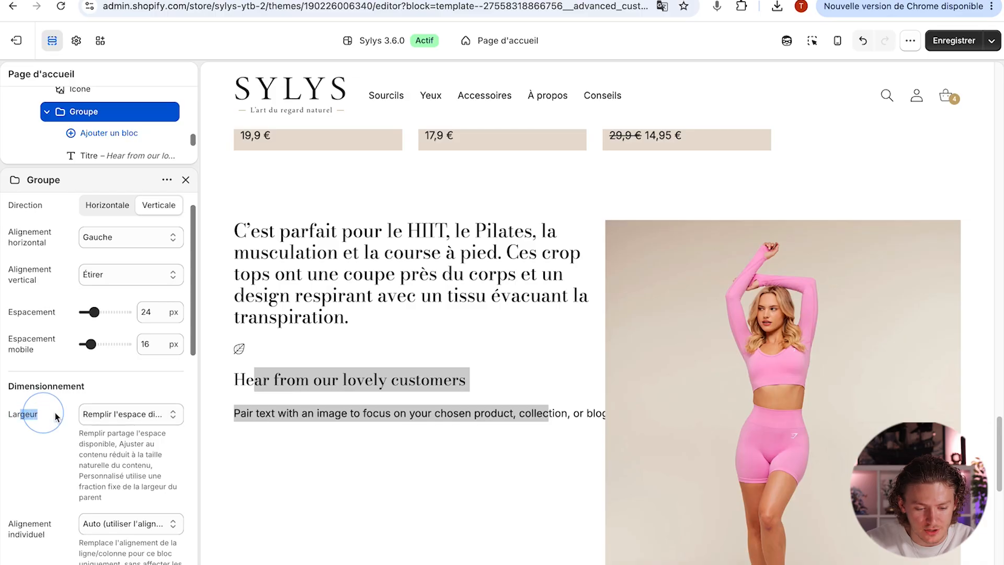
{"action": "left_click", "coordinate": [108, 415]}
{"action": "left_click", "coordinate": [126, 444]}
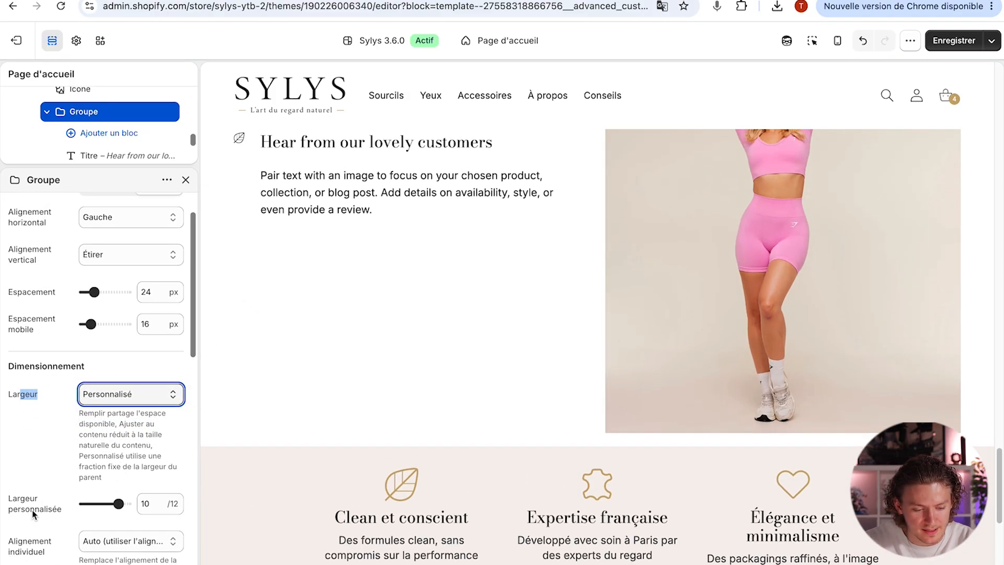
- Set the inner Groupe's custom width to 11/12 so its text sits beside the icon
{"action": "scroll", "coordinate": [314, 298], "scroll_direction": "up", "scroll_amount": 3}
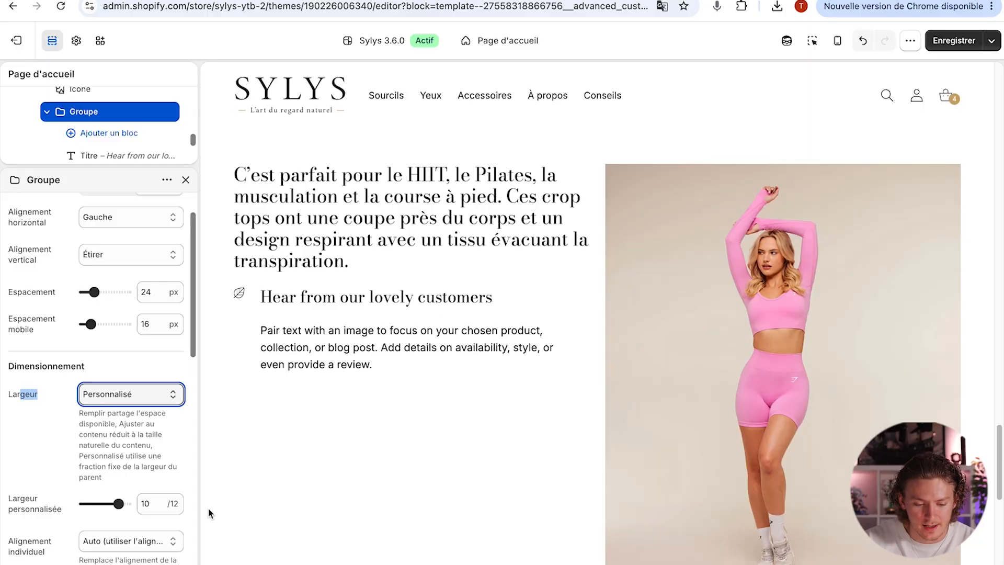
{"action": "left_click", "coordinate": [119, 504]}
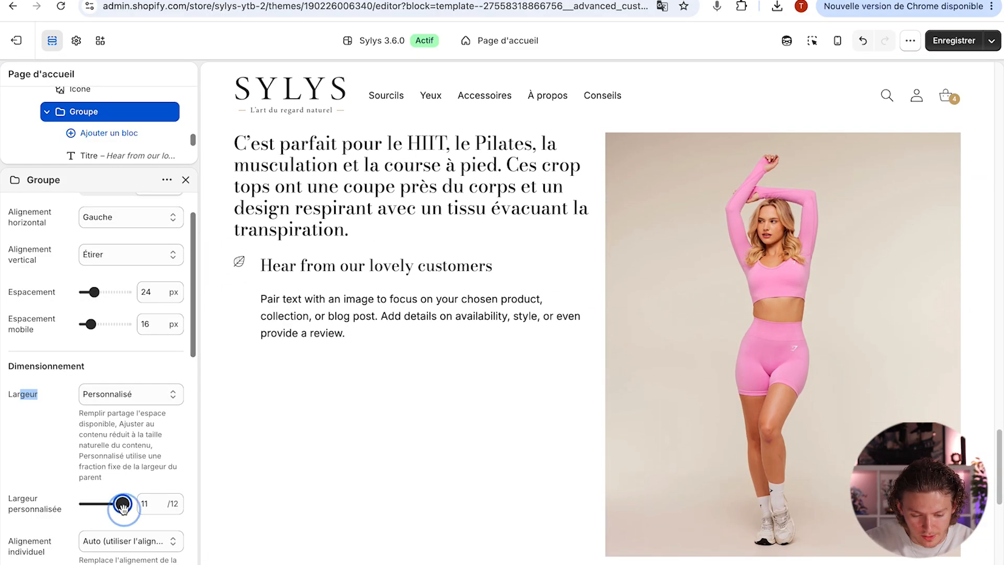
{"action": "left_click_drag", "start_coordinate": [122, 504], "coordinate": [126, 504]}
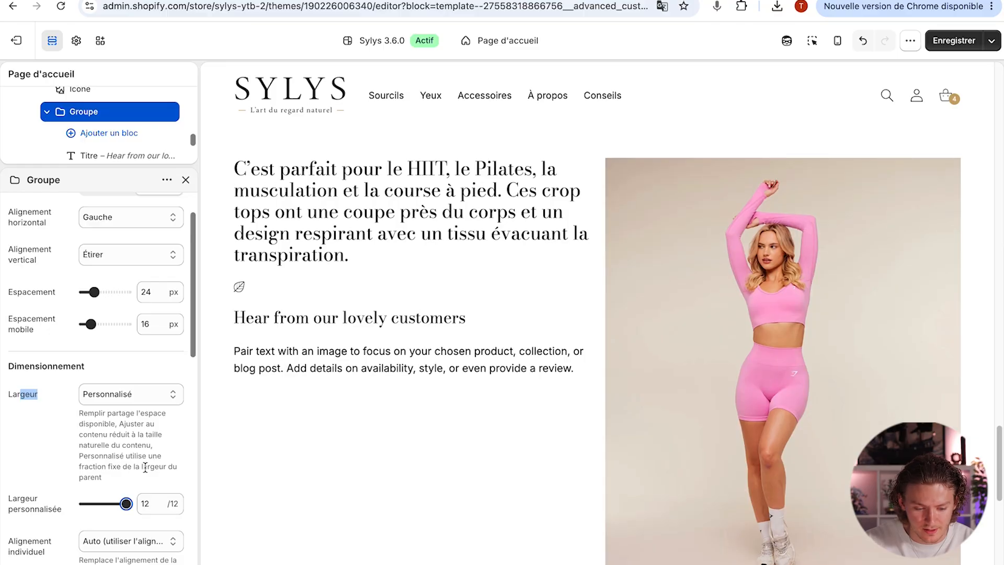
{"action": "left_click_drag", "start_coordinate": [126, 504], "coordinate": [121, 505]}
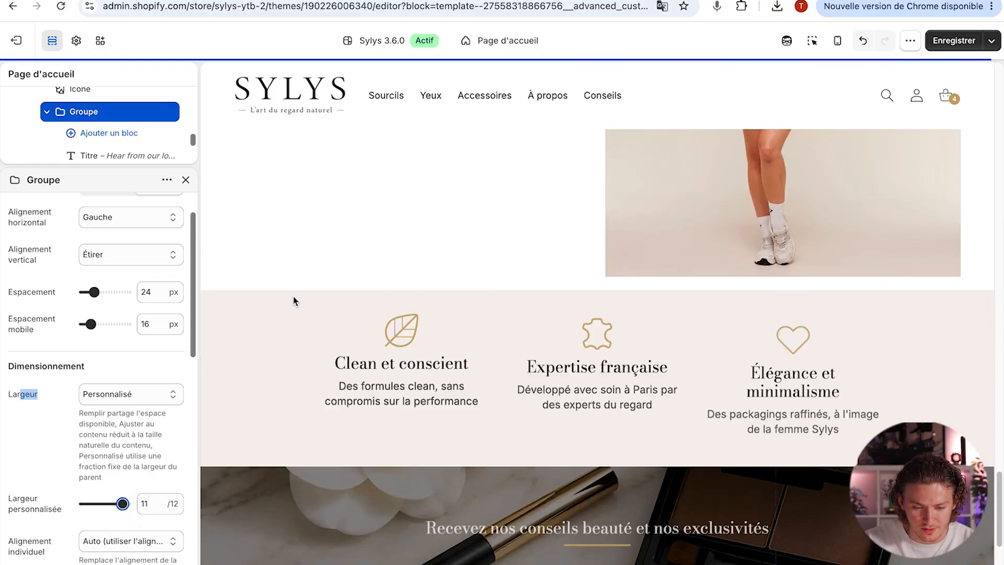
{"action": "scroll", "coordinate": [264, 277], "scroll_direction": "up", "scroll_amount": 2}
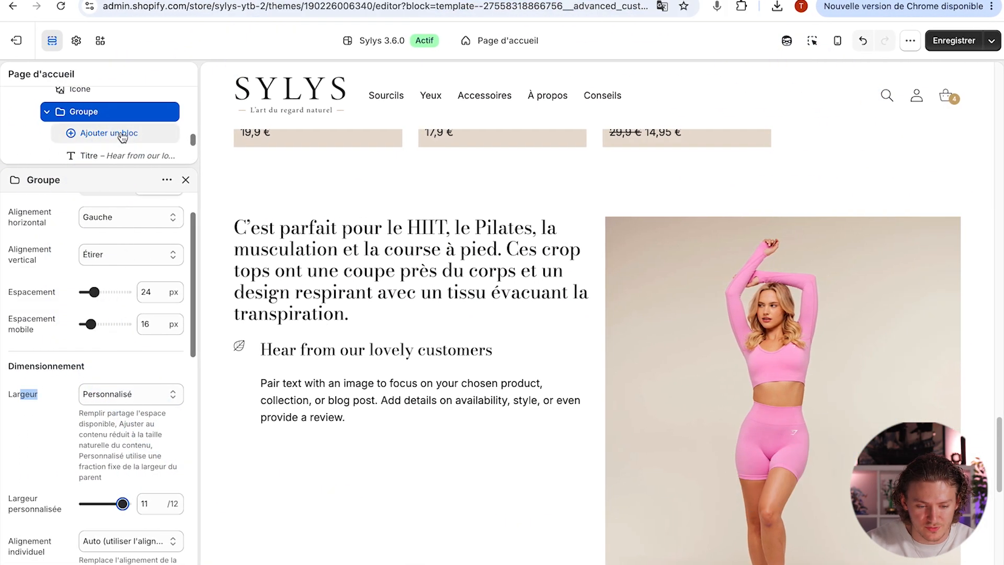
- Replace the inner Titre block's heading text with "Seamless"
{"action": "left_click", "coordinate": [84, 154]}
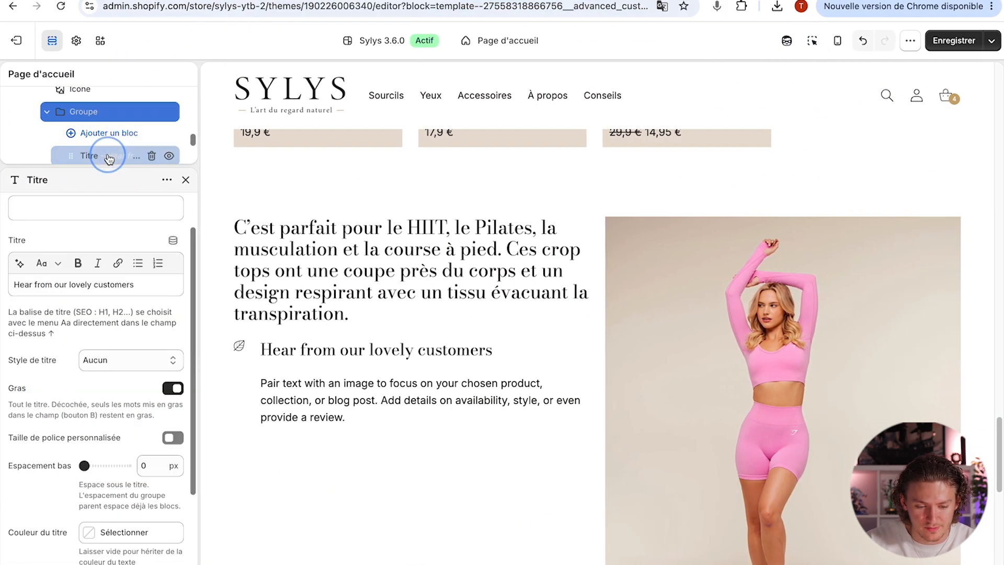
{"action": "key", "text": "ctrl+a"}
{"action": "type", "text": "Seamless"}
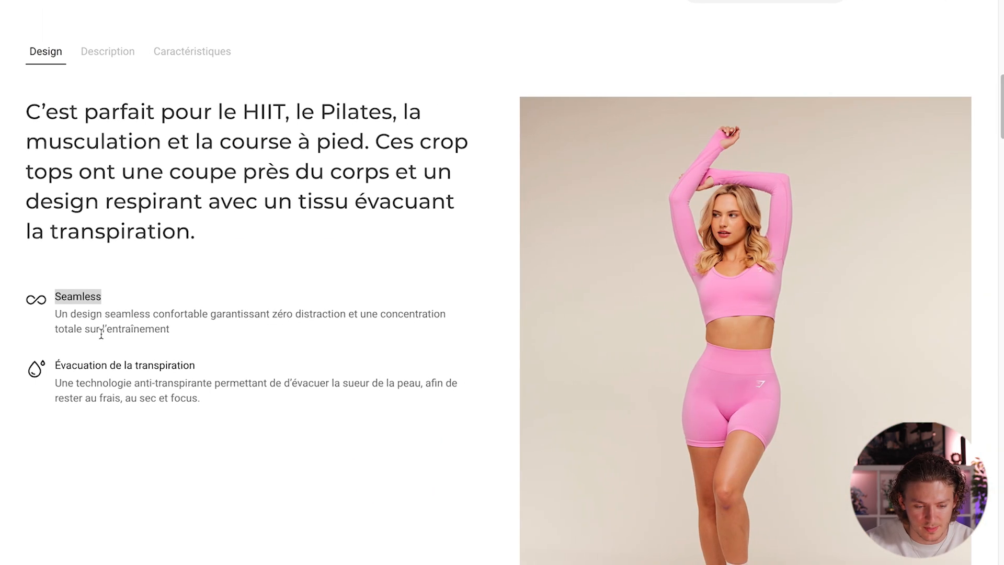
- Copy the Seamless description from the reference page and paste it over the inner Texte block's placeholder text
{"action": "triple_click", "coordinate": [109, 329]}
{"action": "key", "text": "ctrl+c"}
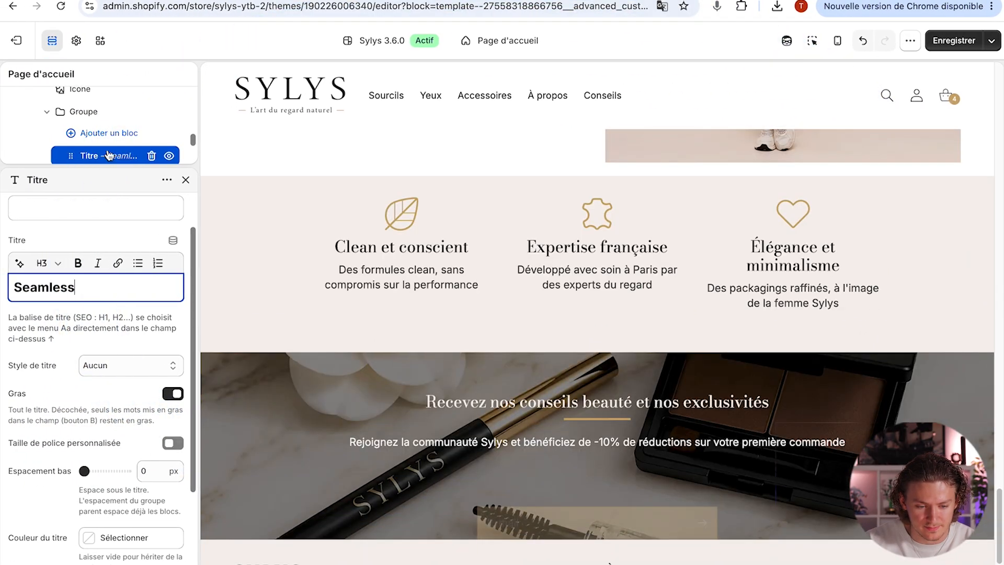
{"action": "left_click", "coordinate": [113, 138]}
{"action": "left_click", "coordinate": [105, 267]}
{"action": "key", "text": "ctrl+a"}
{"action": "key", "text": "ctrl+v"}
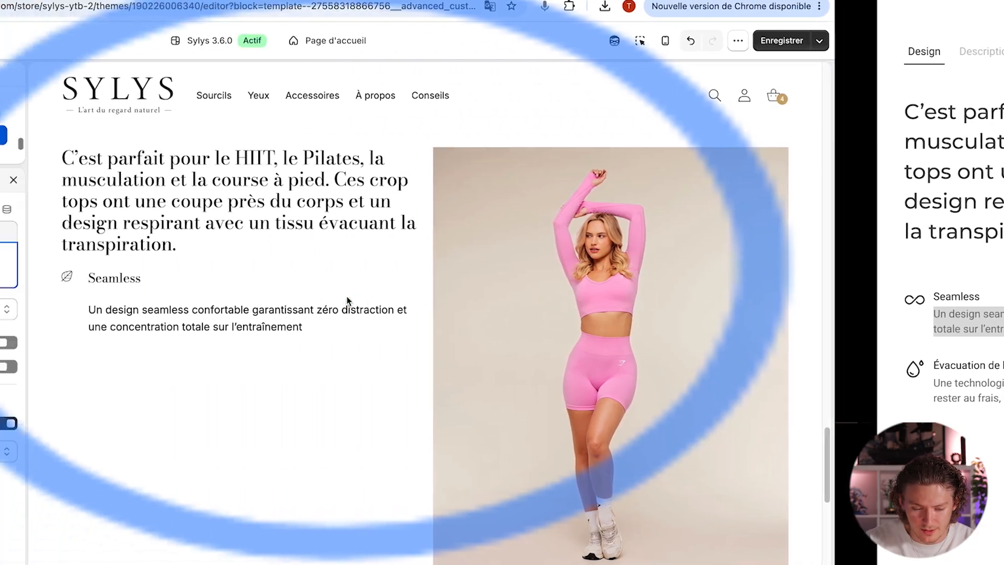
- Enable a custom font size for the inner Texte block and set its desktop size to 14 px
{"action": "key", "text": "ctrl+a"}
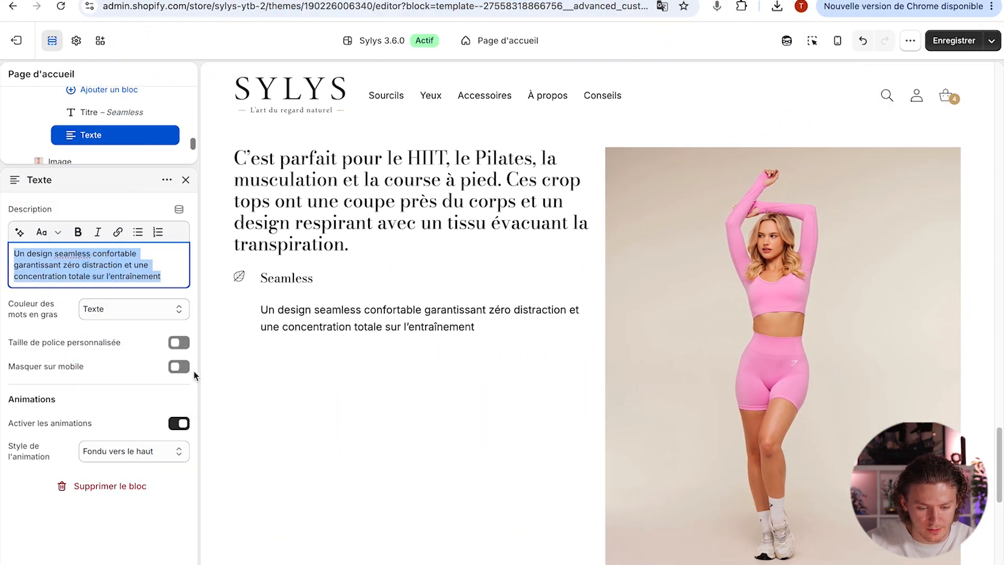
{"action": "left_click", "coordinate": [179, 344]}
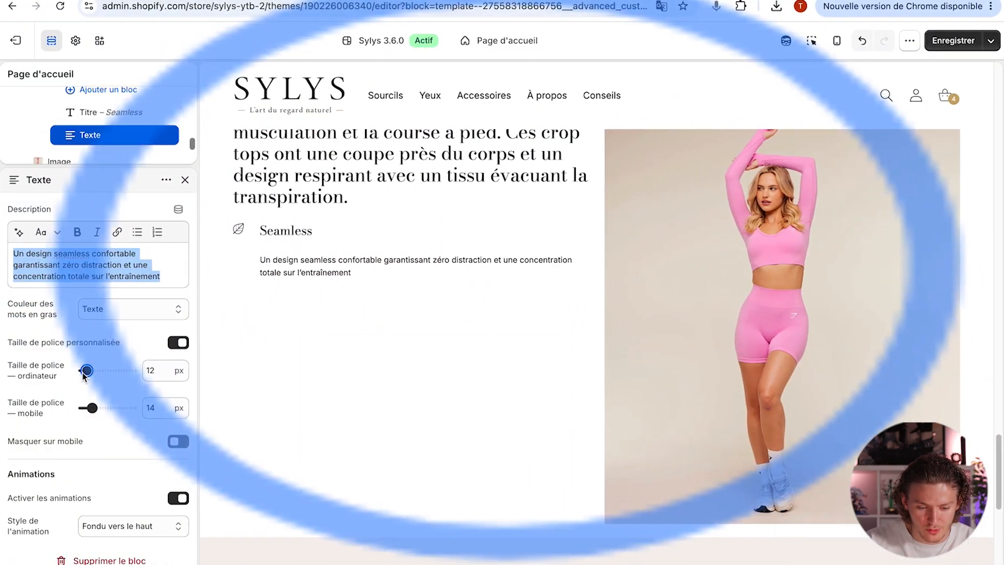
{"action": "left_click", "coordinate": [87, 371]}
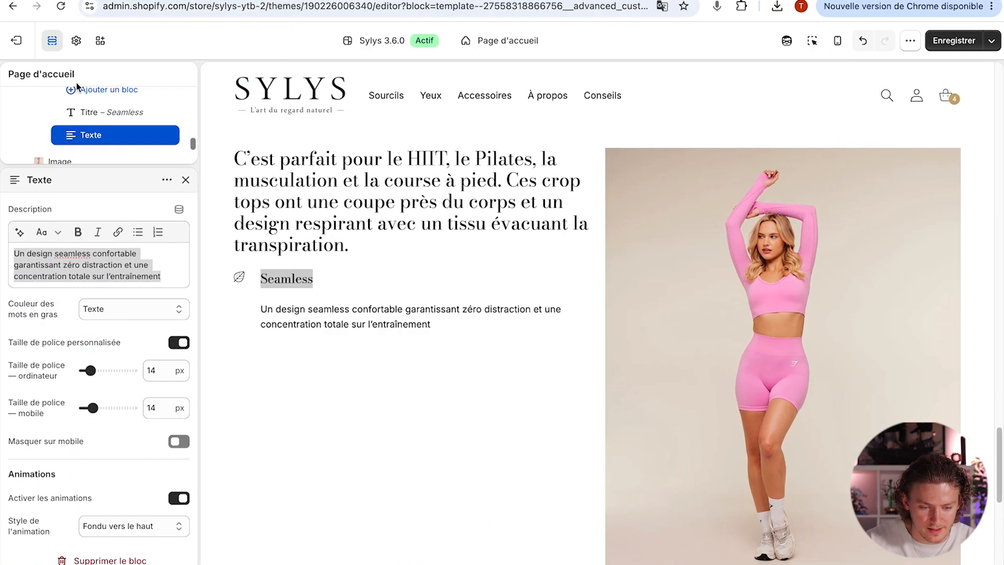
- Review the Seamless Titre block and examine the Seamless item's icon and text on the reference page
{"action": "left_click", "coordinate": [93, 109]}
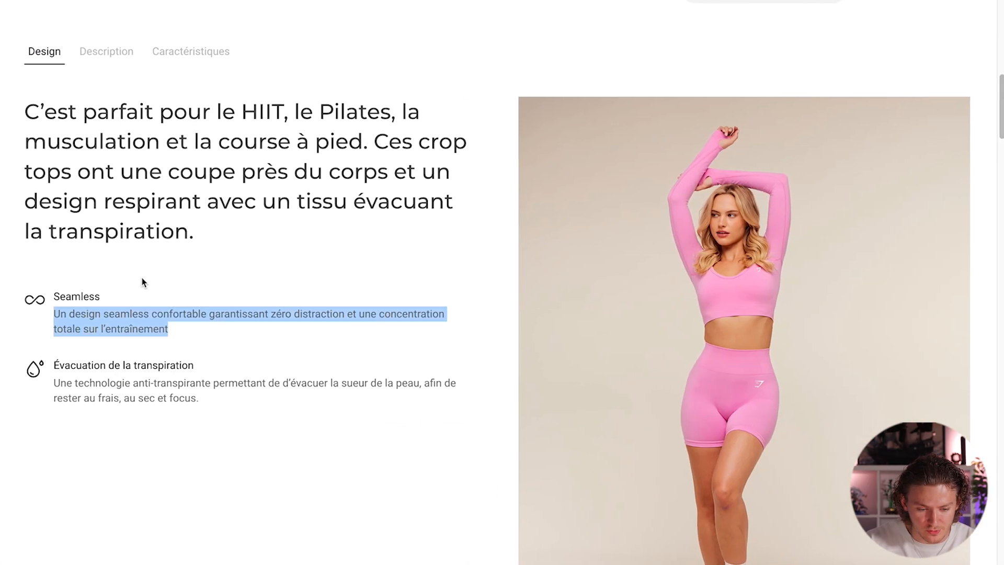
{"action": "left_click", "coordinate": [143, 281]}
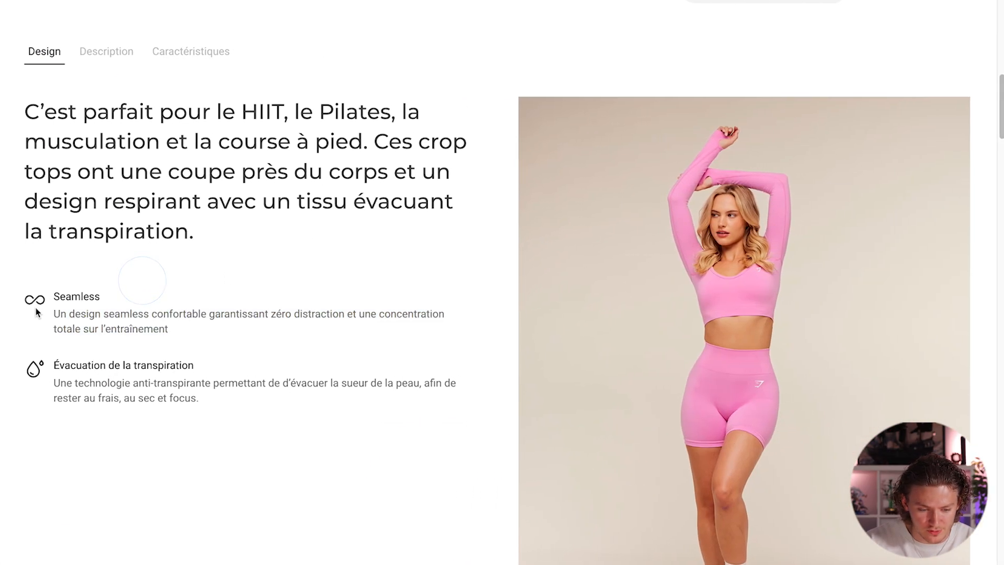
{"action": "key", "text": "ctrl+Left"}
- Set the size of the Seamless item's Icône block to 30 px
{"action": "scroll", "coordinate": [105, 154], "scroll_direction": "down", "scroll_amount": 1}
{"action": "scroll", "coordinate": [105, 152], "scroll_direction": "down", "scroll_amount": 3}
{"action": "left_click", "coordinate": [100, 135]}
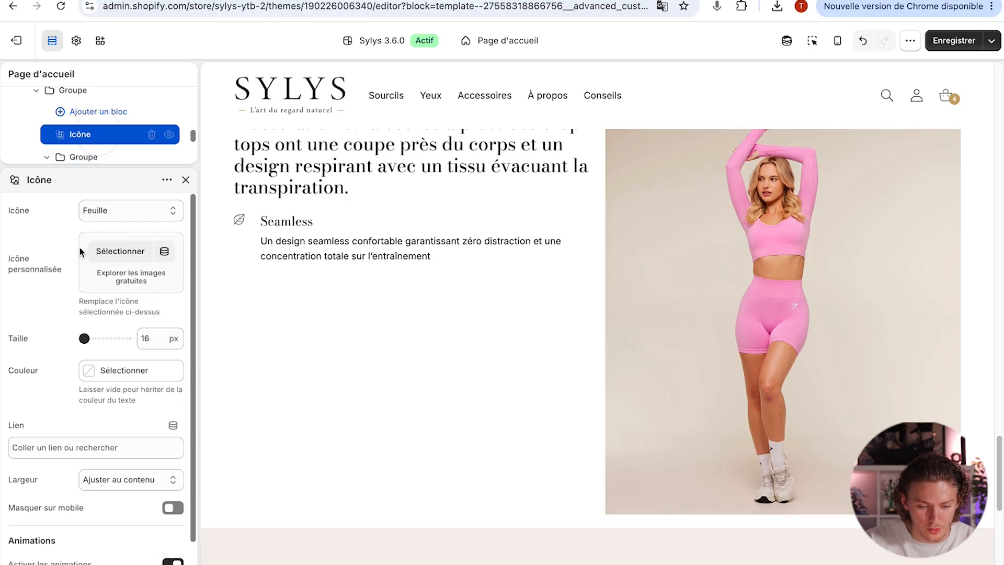
{"action": "left_click_drag", "start_coordinate": [89, 339], "coordinate": [90, 339]}
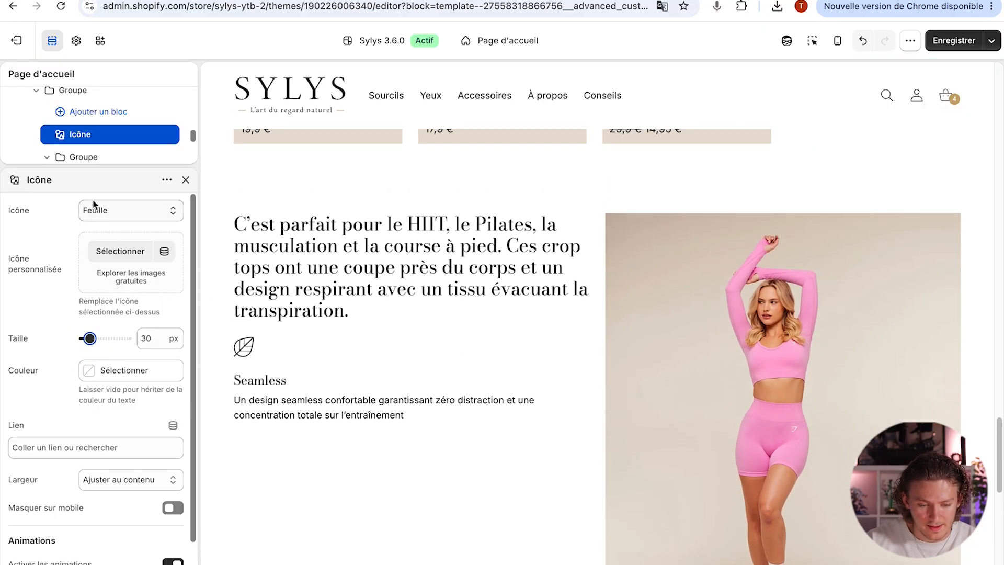
- Set the inner Groupe's custom width to 10/12 and the spacing of the Groupe around the icon and text to 12 px
{"action": "left_click", "coordinate": [85, 158]}
{"action": "scroll", "coordinate": [109, 453], "scroll_direction": "down", "scroll_amount": 2}
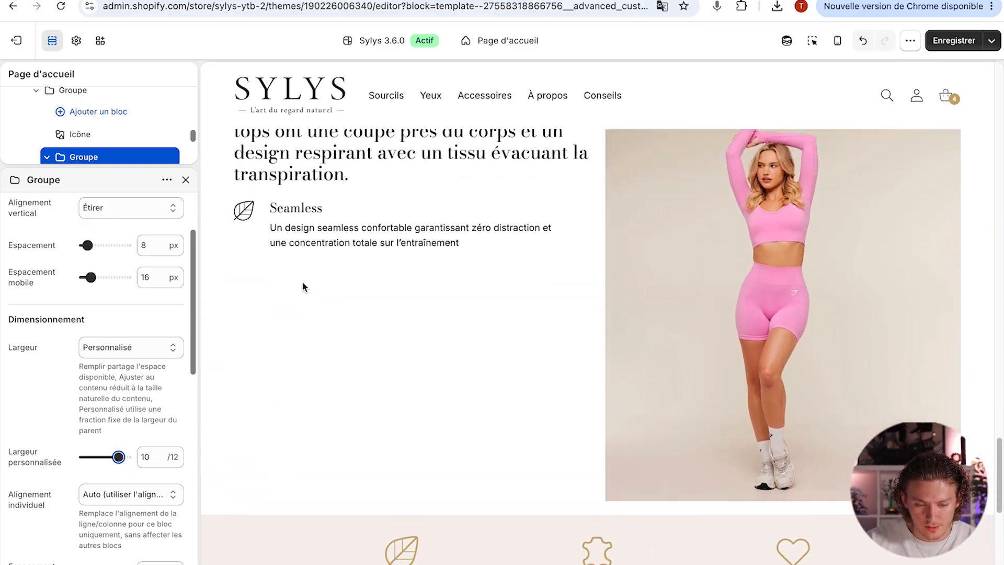
{"action": "scroll", "coordinate": [102, 125], "scroll_direction": "up", "scroll_amount": 1}
{"action": "left_click", "coordinate": [89, 115]}
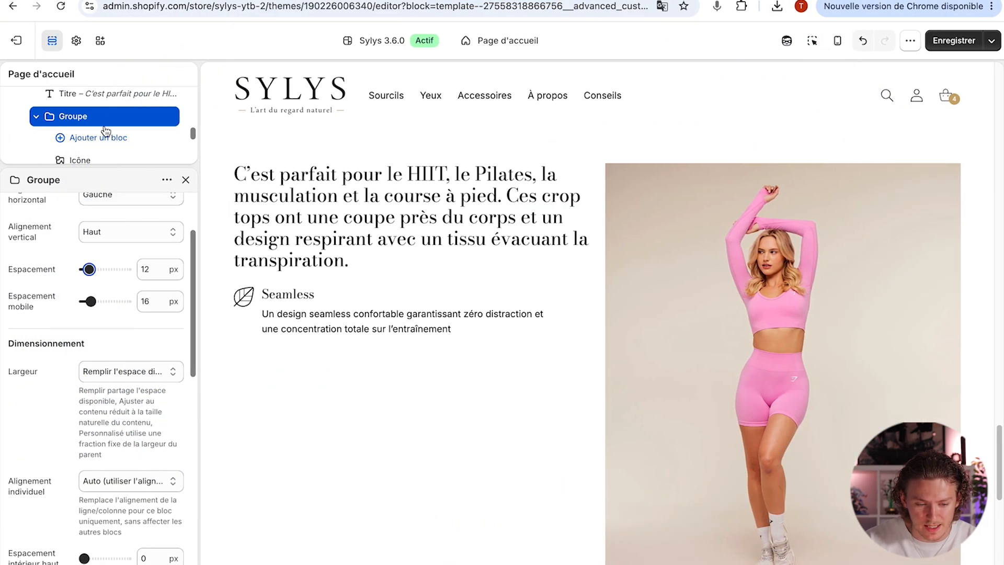
- Set the bottom spacing of the main "C'est parfait pour le HIIT" Titre block to 60 px
{"action": "left_click", "coordinate": [325, 265]}
{"action": "left_click_drag", "start_coordinate": [259, 230], "coordinate": [351, 260]}
{"action": "left_click", "coordinate": [357, 259]}
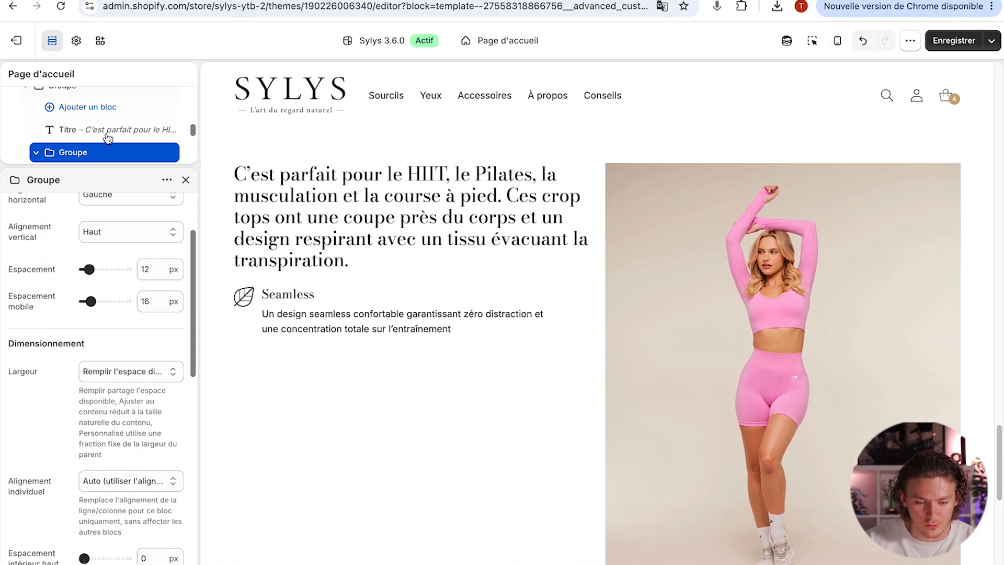
{"action": "left_click", "coordinate": [107, 134]}
{"action": "scroll", "coordinate": [84, 450], "scroll_direction": "down", "scroll_amount": 5}
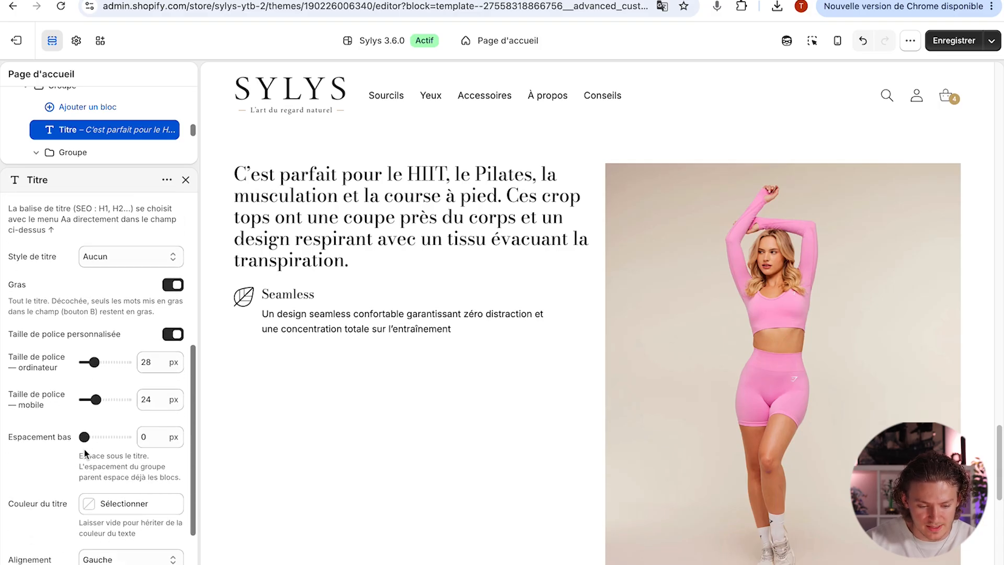
{"action": "scroll", "coordinate": [84, 450], "scroll_direction": "down", "scroll_amount": 2}
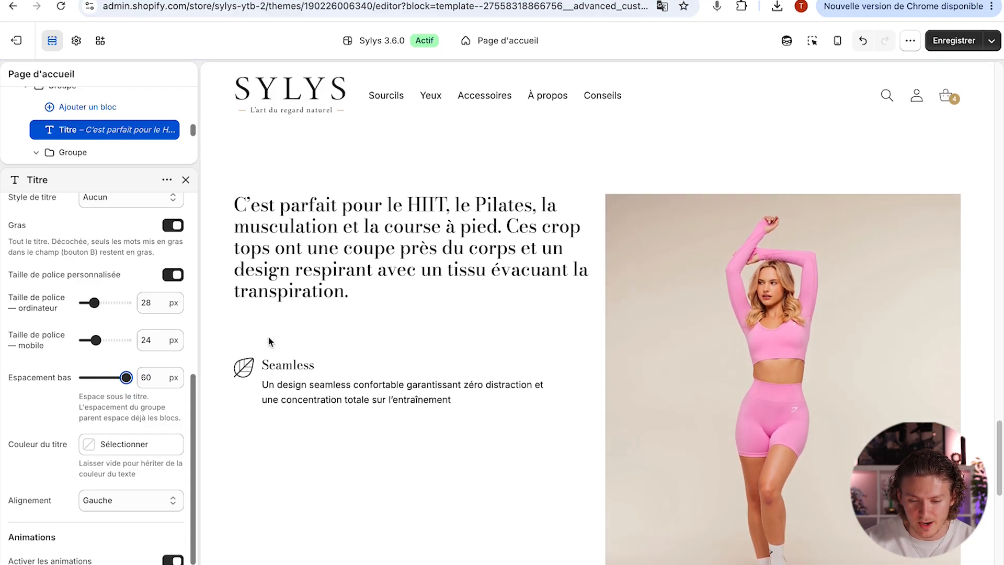
- Duplicate the Groupe that holds the Seamless icon, heading and description
{"action": "scroll", "coordinate": [270, 341], "scroll_direction": "down", "scroll_amount": 1}
{"action": "scroll", "coordinate": [134, 139], "scroll_direction": "down", "scroll_amount": 1}
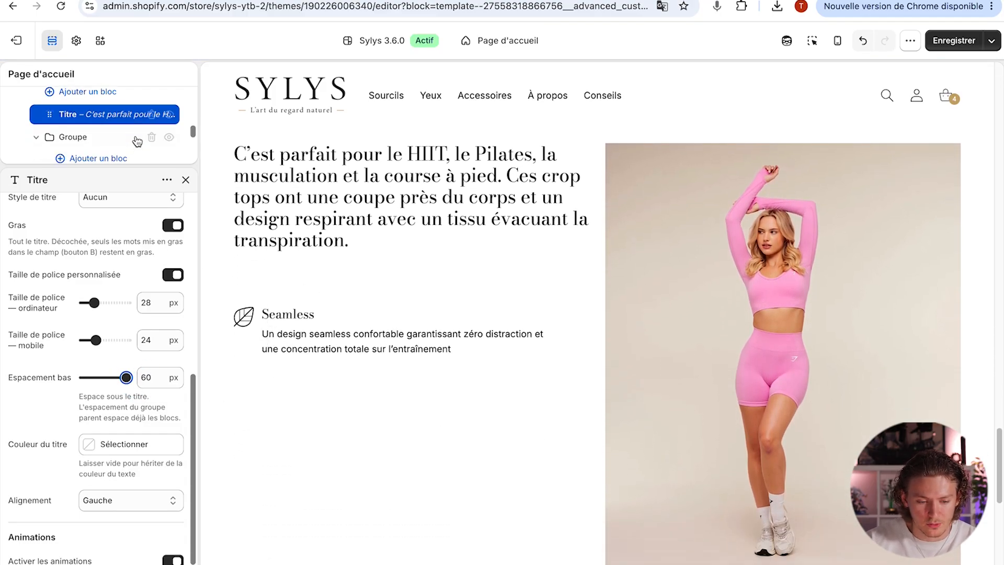
{"action": "left_click", "coordinate": [99, 131]}
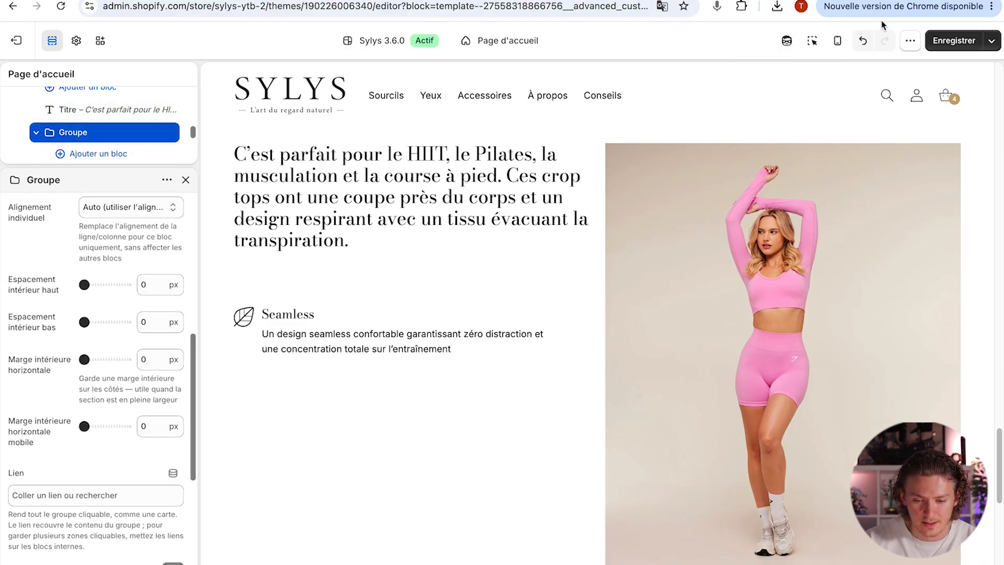
{"action": "left_click", "coordinate": [167, 180]}
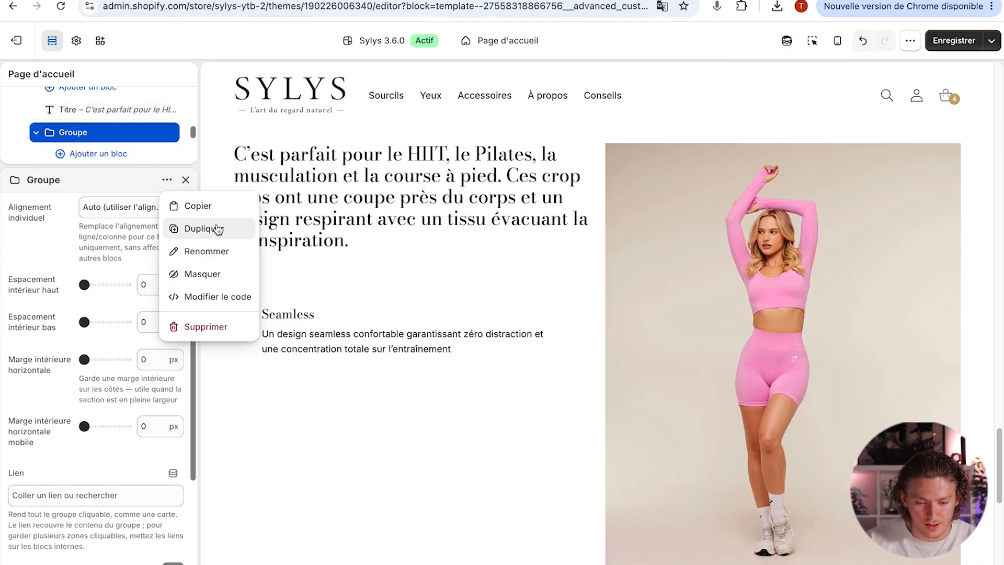
{"action": "left_click", "coordinate": [217, 228]}
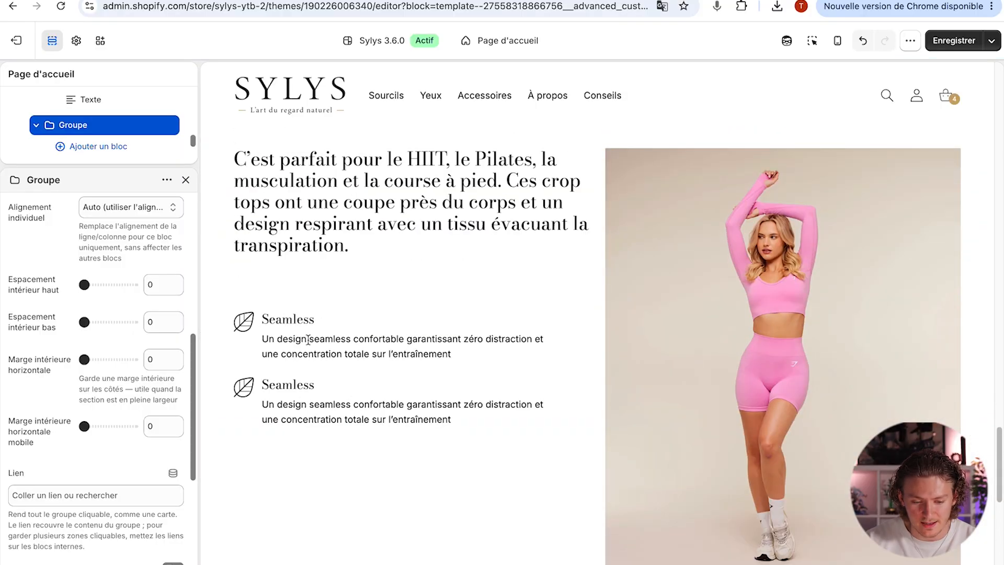
- Copy the heading "Évacuation de la transpiration" from the reference page and paste it over the duplicated item's Titre text
{"action": "key", "text": "ctrl+Right"}
{"action": "triple_click", "coordinate": [155, 363]}
{"action": "key", "text": "ctrl+c"}
{"action": "key", "text": "ctrl+Left"}
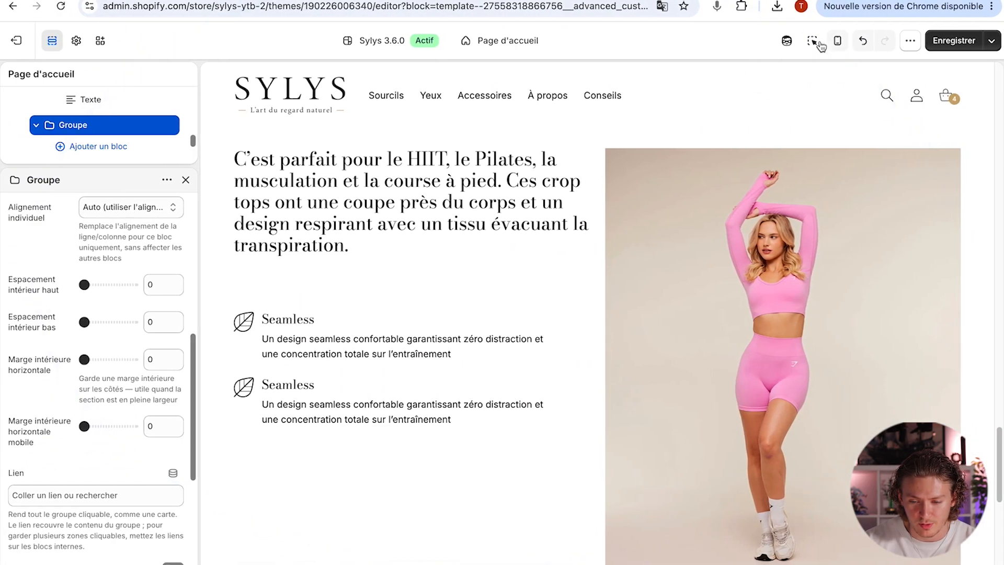
{"action": "left_click", "coordinate": [813, 41]}
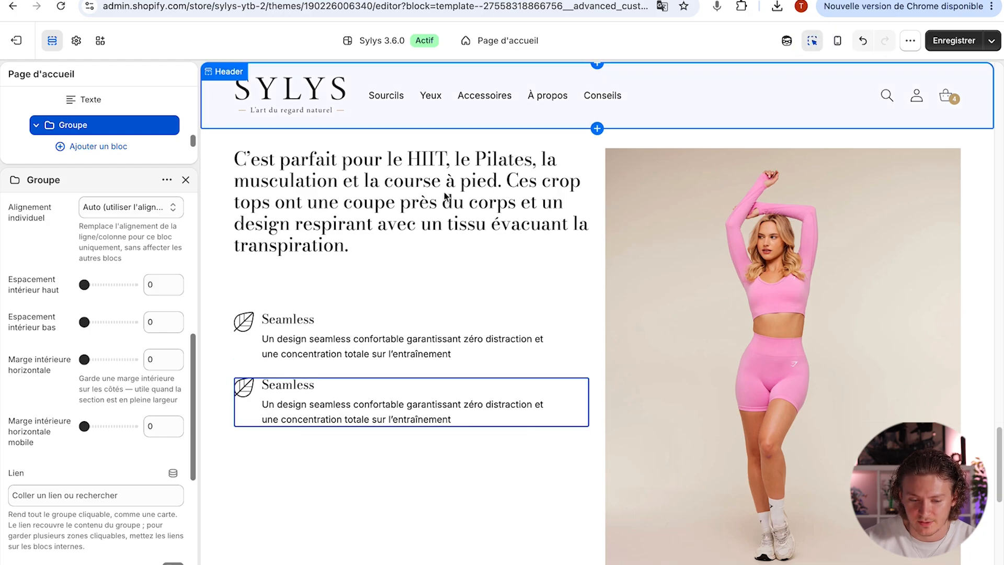
{"action": "left_click", "coordinate": [287, 391]}
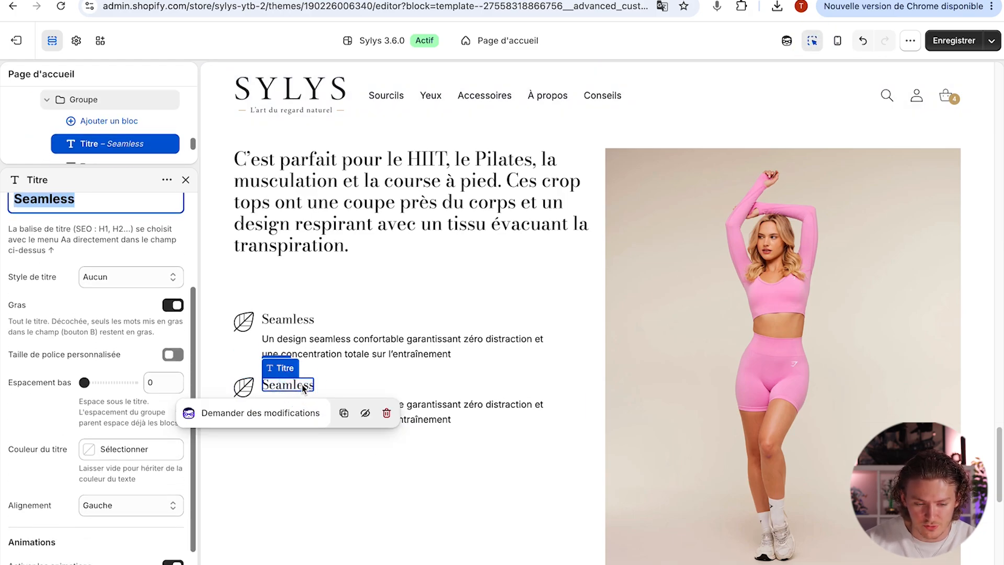
{"action": "key", "text": "ctrl+v"}
- Copy the Évacuation de la transpiration description from the reference page and paste it over the duplicated item's Texte content
{"action": "key", "text": "ctrl+Right"}
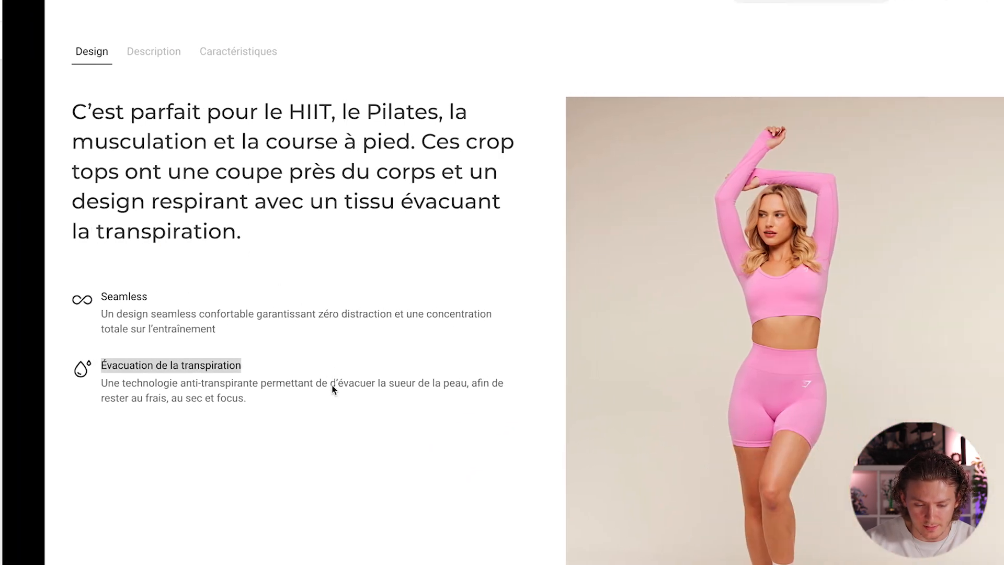
{"action": "triple_click", "coordinate": [153, 389]}
{"action": "key", "text": "ctrl+c"}
{"action": "key", "text": "ctrl+Left"}
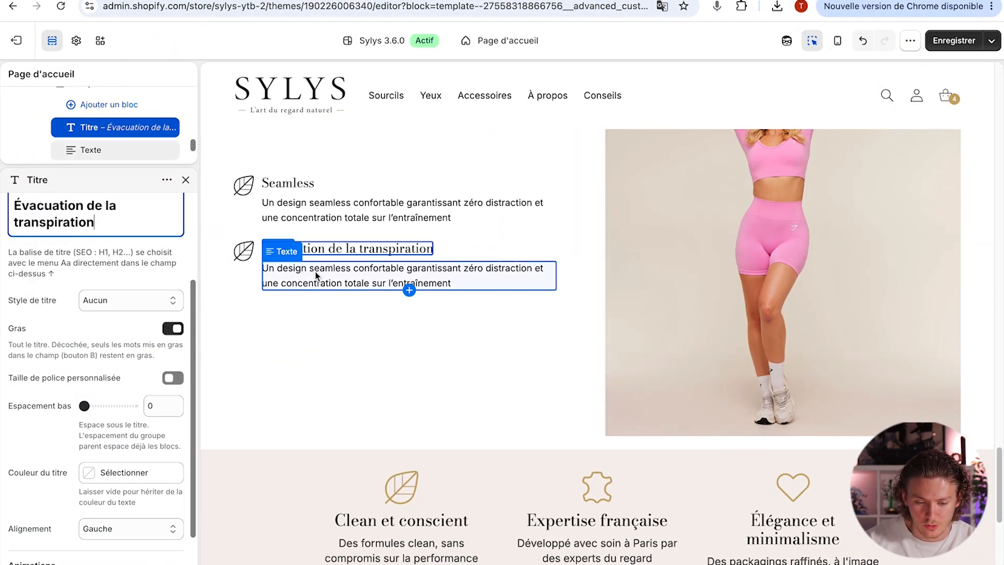
{"action": "left_click", "coordinate": [315, 271]}
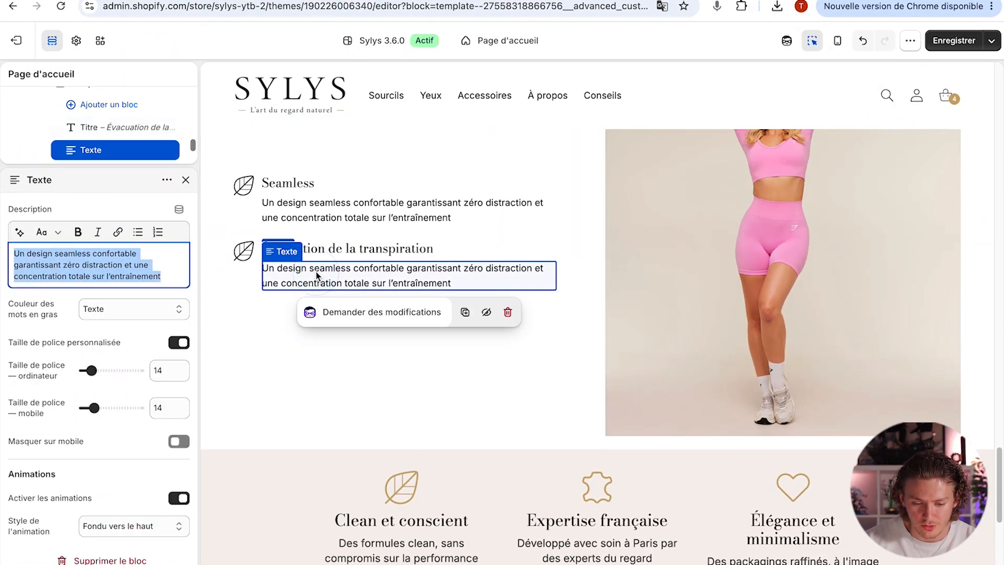
{"action": "key", "text": "ctrl+v"}
{"action": "left_click", "coordinate": [498, 217]}
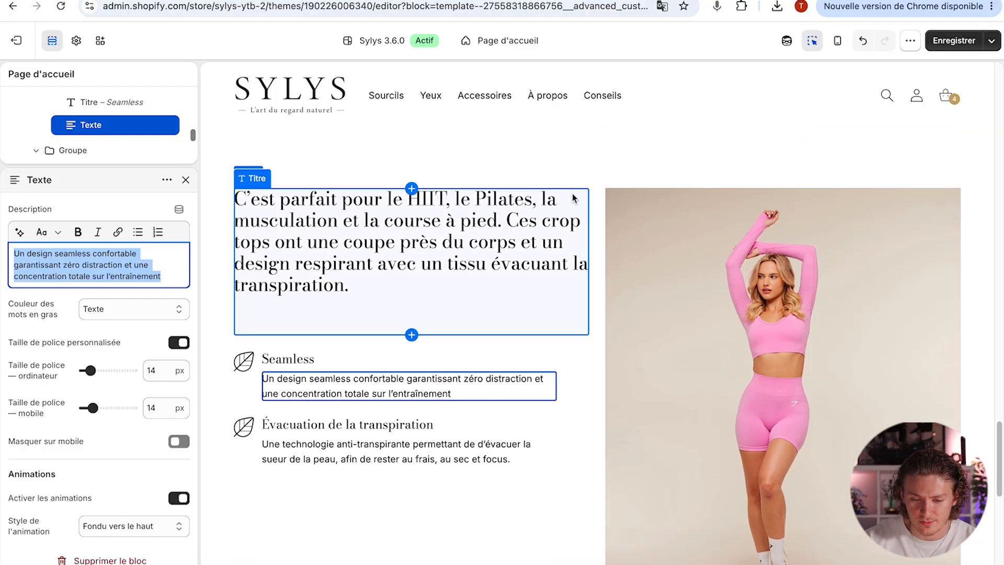
- Select the advanced custom section, compare it with the reference page and save the home page changes
{"action": "left_click", "coordinate": [591, 180]}
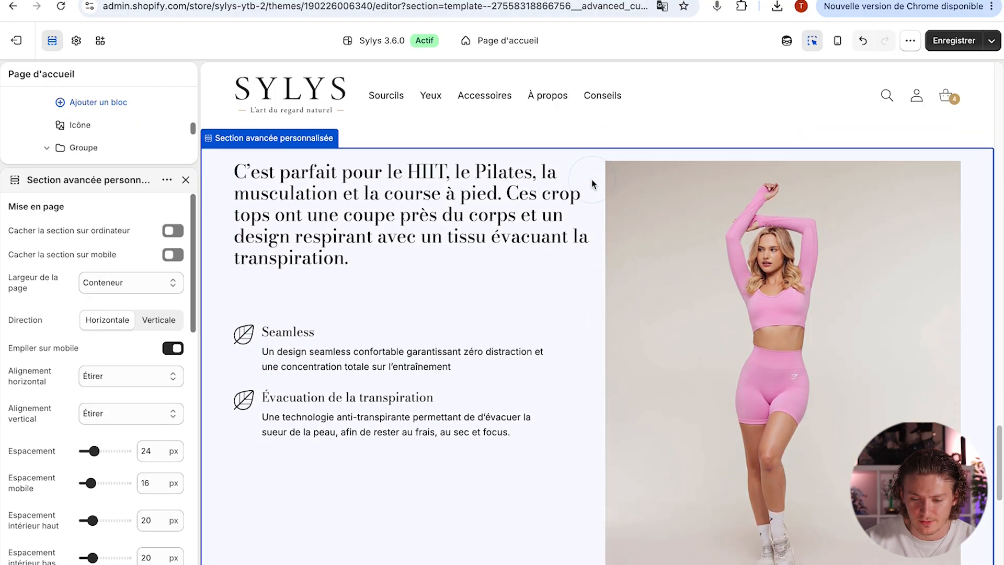
{"action": "key", "text": "ctrl+Right"}
{"action": "key", "text": "ctrl+Left"}
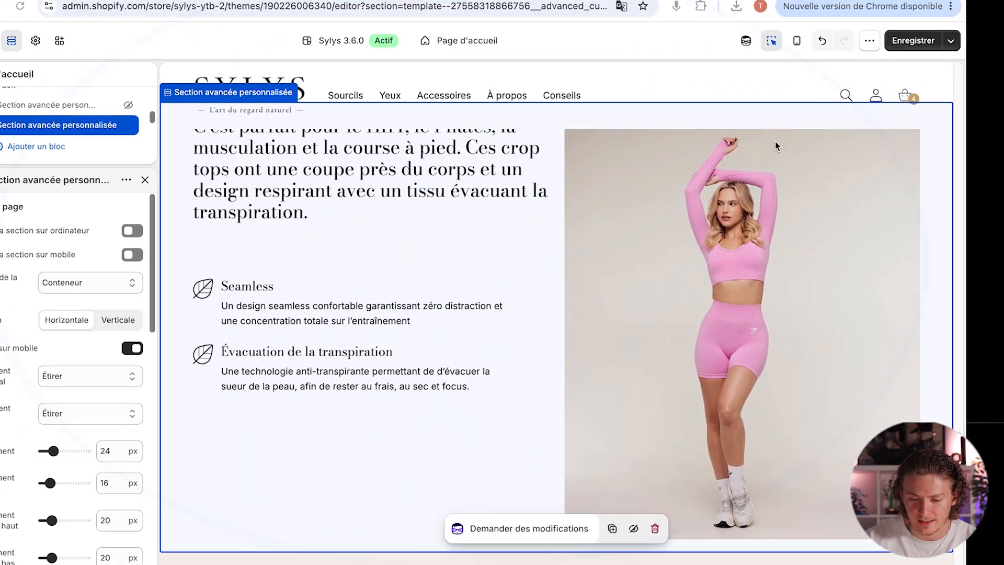
{"action": "left_click", "coordinate": [936, 44]}
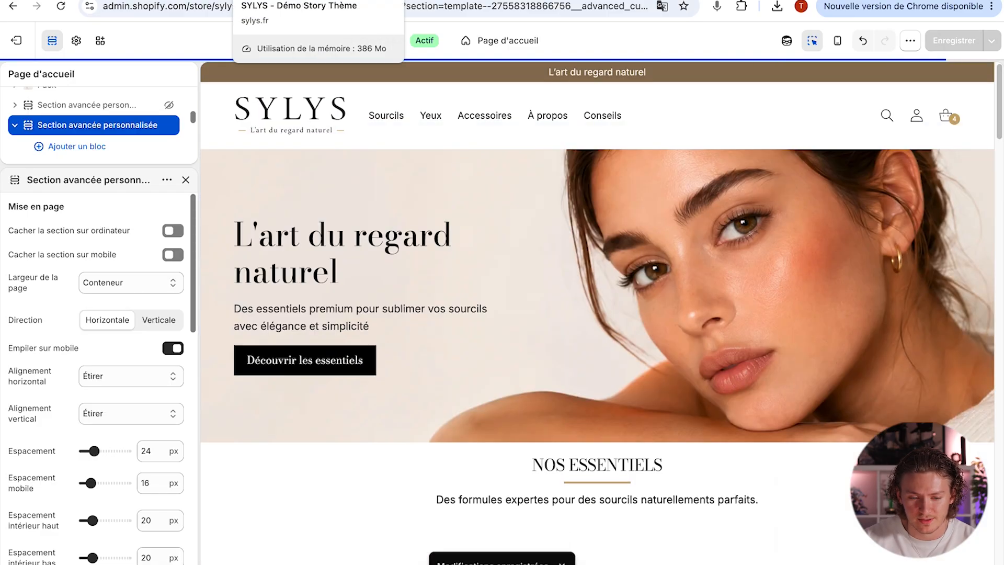
- Reload the live sylys.fr home page and compare the new section's layout, width and spacing with the reference page's Design section
{"action": "left_click", "coordinate": [302, 0]}
{"action": "left_click", "coordinate": [303, 11]}
{"action": "key", "text": "Return"}
{"action": "scroll", "coordinate": [374, 90], "scroll_direction": "down", "scroll_amount": 15}
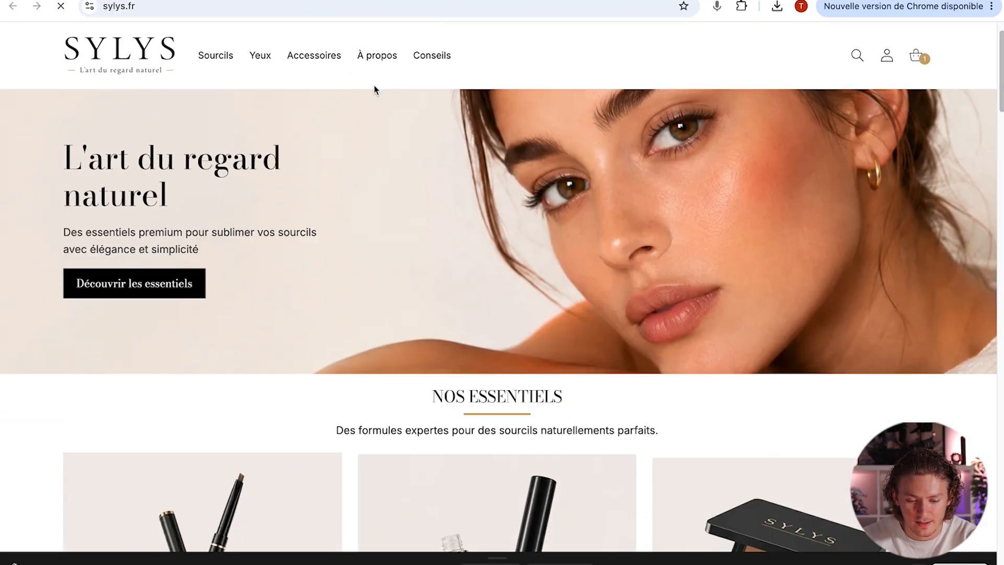
{"action": "scroll", "coordinate": [372, 151], "scroll_direction": "down", "scroll_amount": 10}
{"action": "scroll", "coordinate": [392, 189], "scroll_direction": "up", "scroll_amount": 1}
{"action": "scroll", "coordinate": [410, 228], "scroll_direction": "down", "scroll_amount": 2}
{"action": "scroll", "coordinate": [410, 230], "scroll_direction": "down", "scroll_amount": 3}
{"action": "scroll", "coordinate": [410, 230], "scroll_direction": "up", "scroll_amount": 4}
{"action": "scroll", "coordinate": [410, 230], "scroll_direction": "down", "scroll_amount": 1}
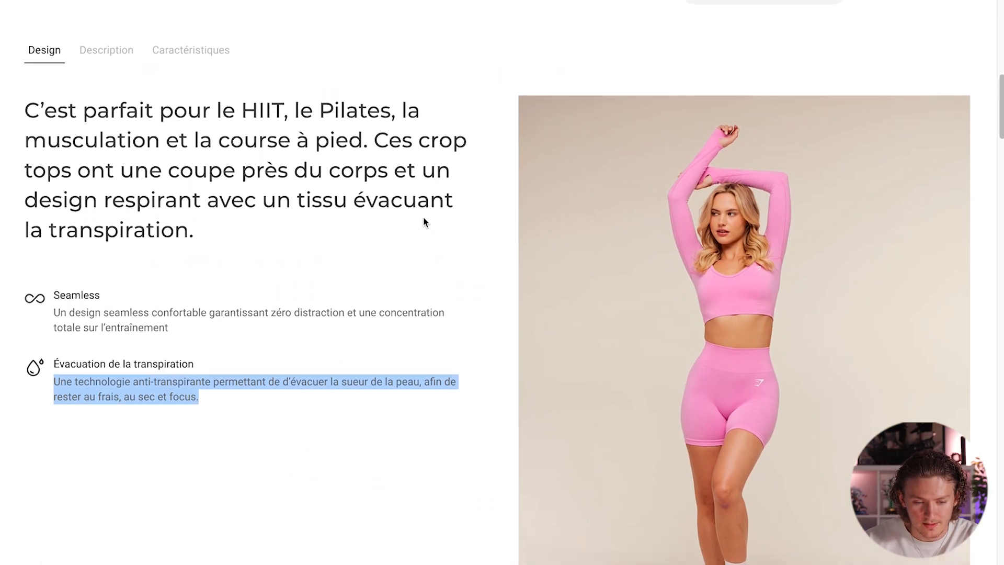
{"action": "scroll", "coordinate": [424, 222], "scroll_direction": "down", "scroll_amount": 1}
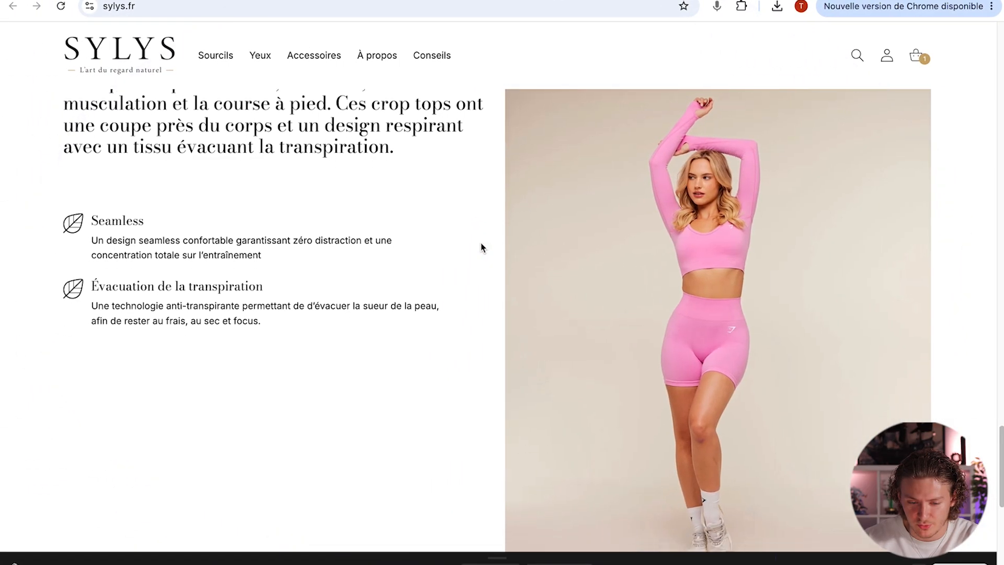
{"action": "scroll", "coordinate": [482, 247], "scroll_direction": "down", "scroll_amount": 4}
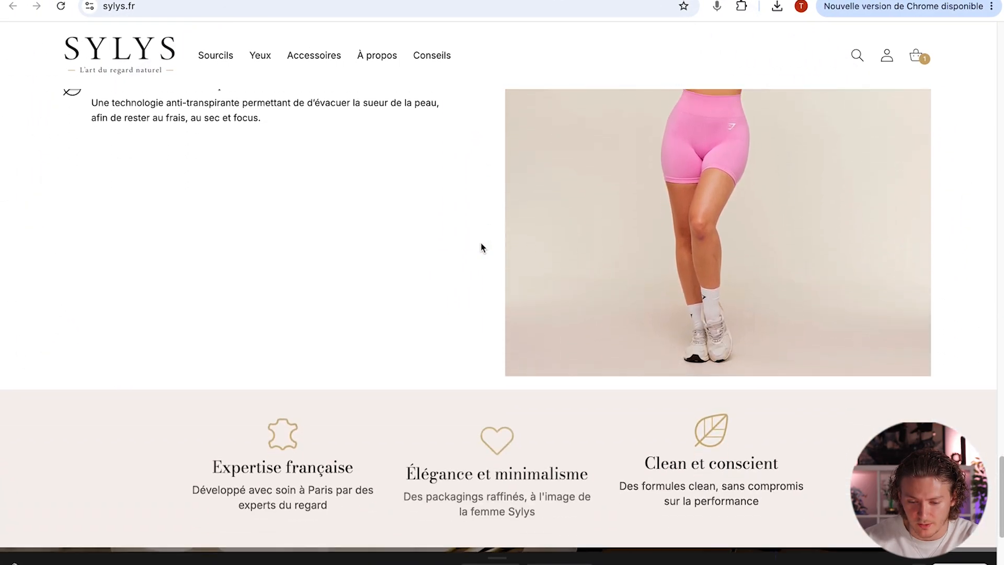
{"action": "scroll", "coordinate": [482, 247], "scroll_direction": "up", "scroll_amount": 6}
{"action": "scroll", "coordinate": [482, 248], "scroll_direction": "down", "scroll_amount": 2}
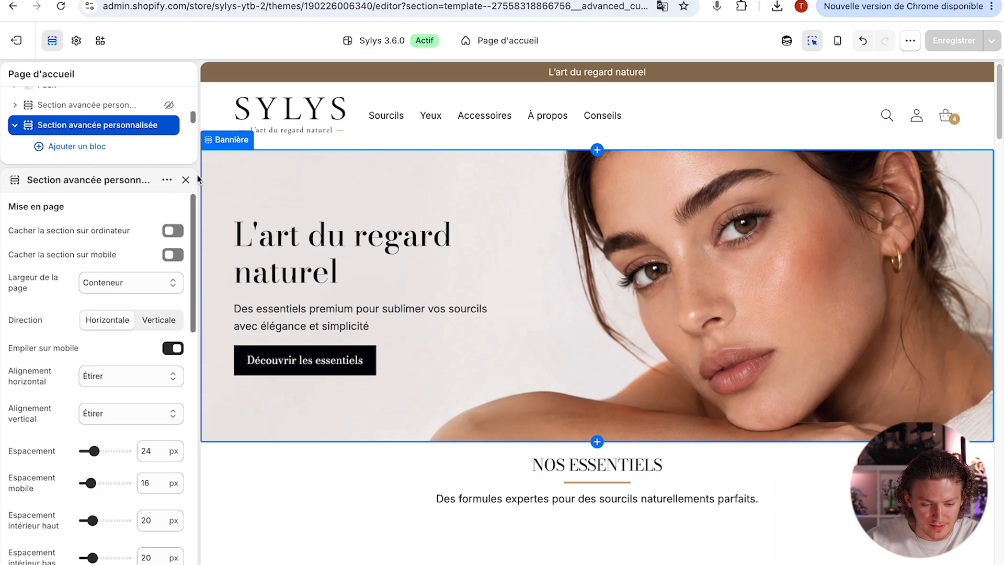
- Set the advanced custom section's page width to "Pleine page avec marges" in the theme editor and save
{"action": "left_click", "coordinate": [186, 179]}
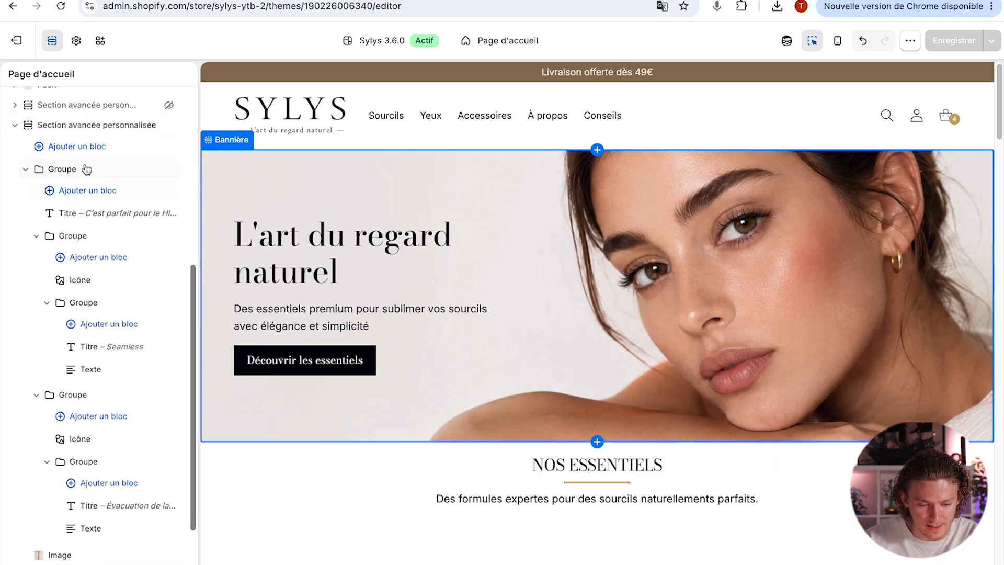
{"action": "left_click", "coordinate": [131, 125]}
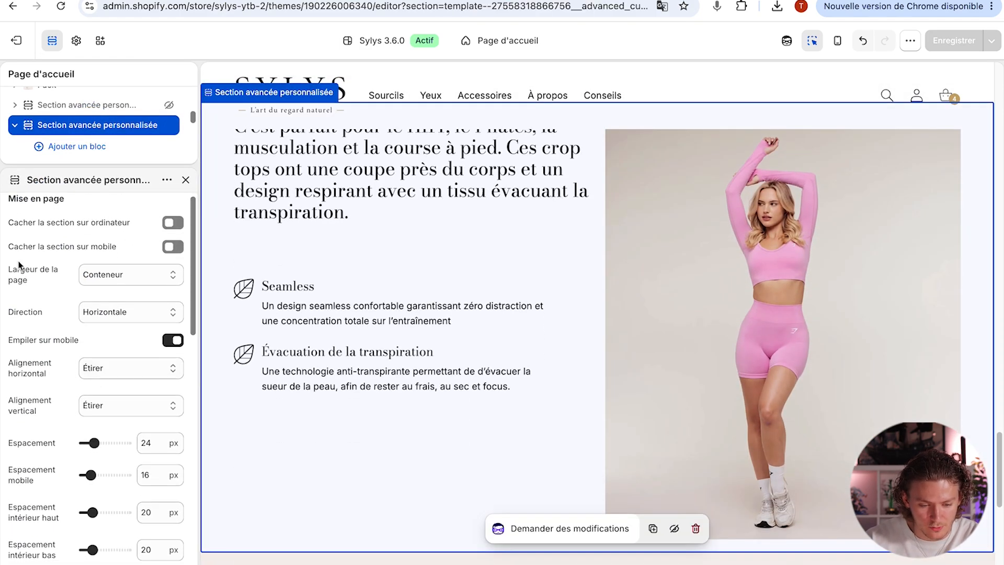
{"action": "left_click", "coordinate": [90, 282]}
{"action": "left_click", "coordinate": [123, 290]}
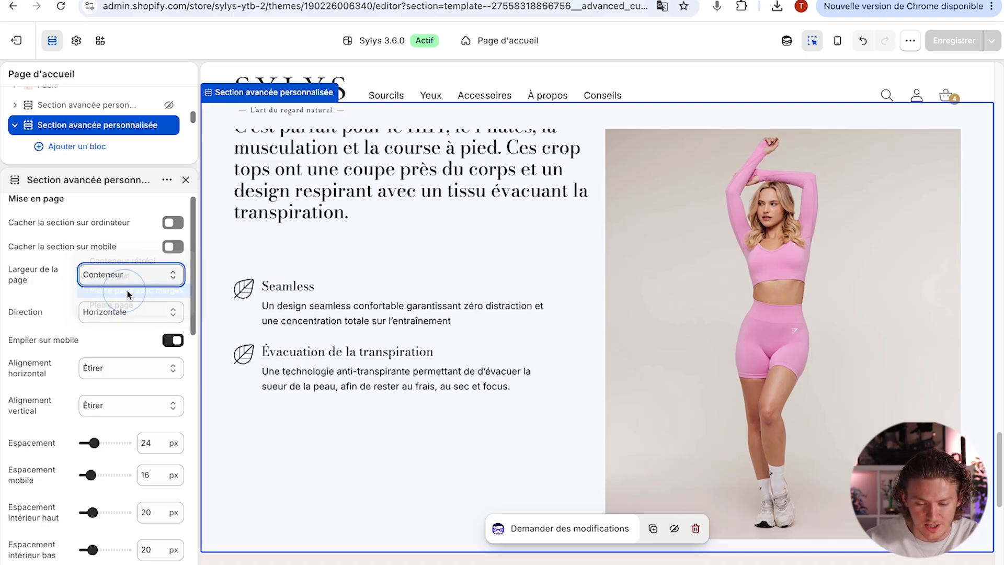
{"action": "left_click", "coordinate": [943, 42]}
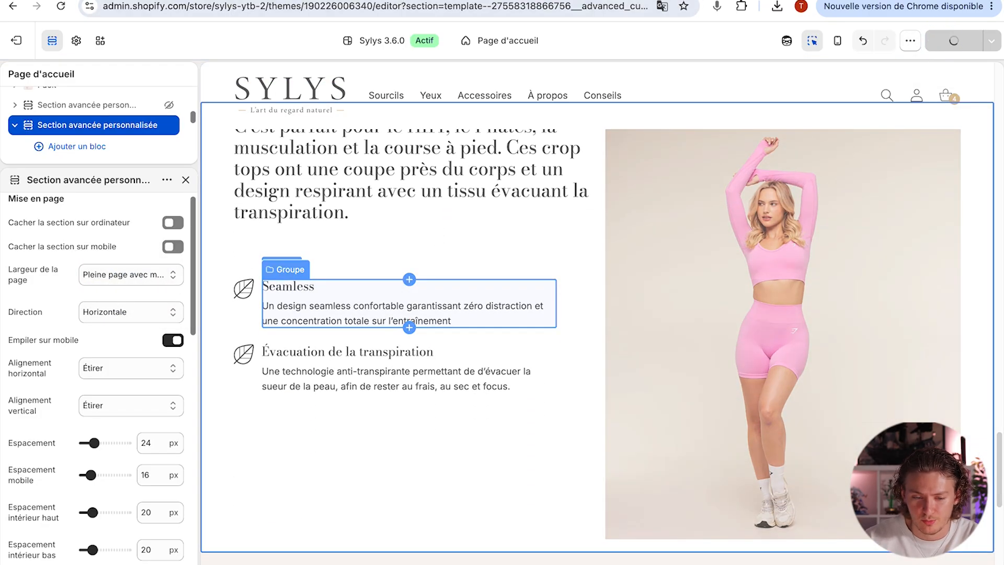
- Review the section's page width options and open the theme's Mise en page settings
{"action": "left_click", "coordinate": [145, 281]}
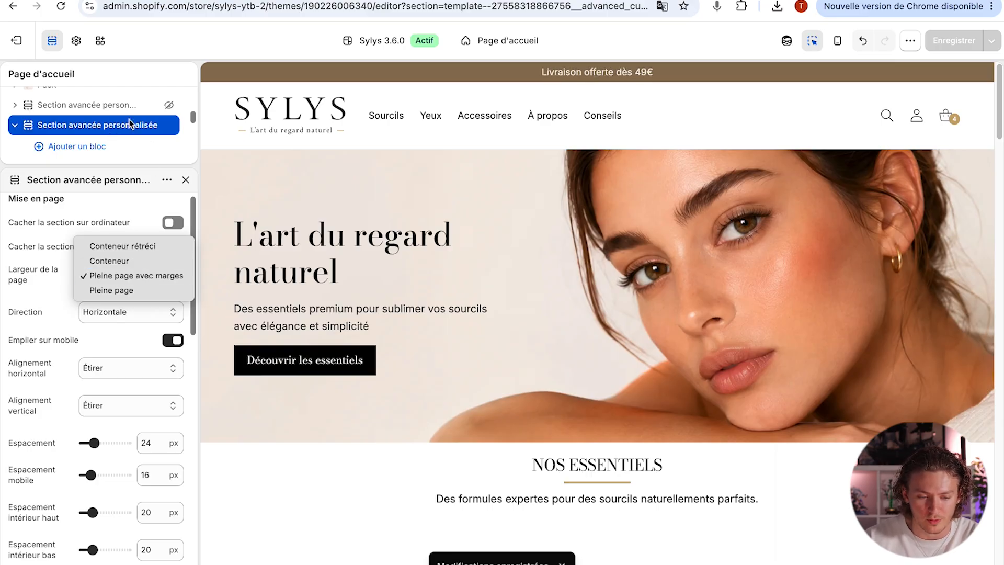
{"action": "left_click", "coordinate": [76, 40]}
{"action": "left_click", "coordinate": [76, 40]}
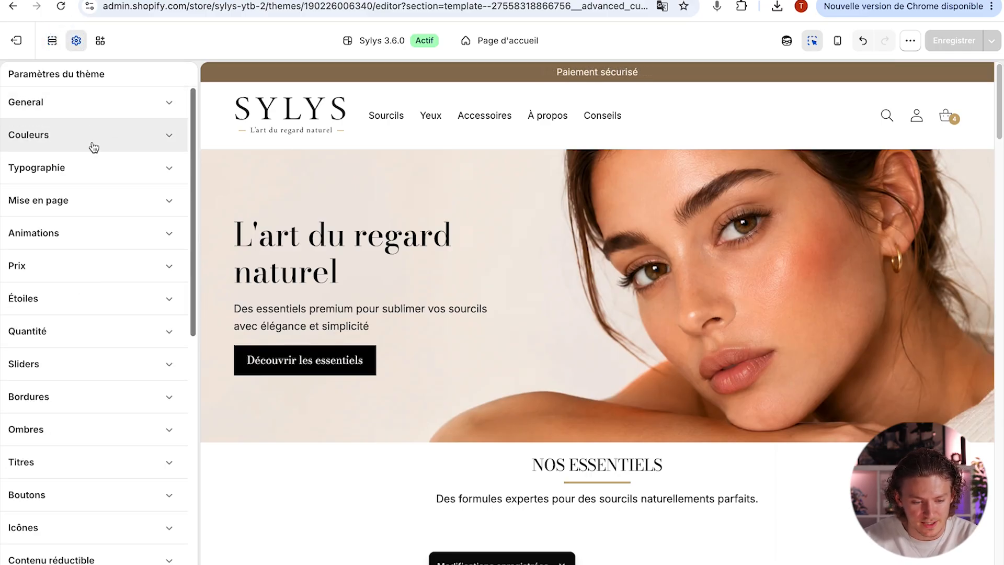
{"action": "left_click", "coordinate": [94, 203]}
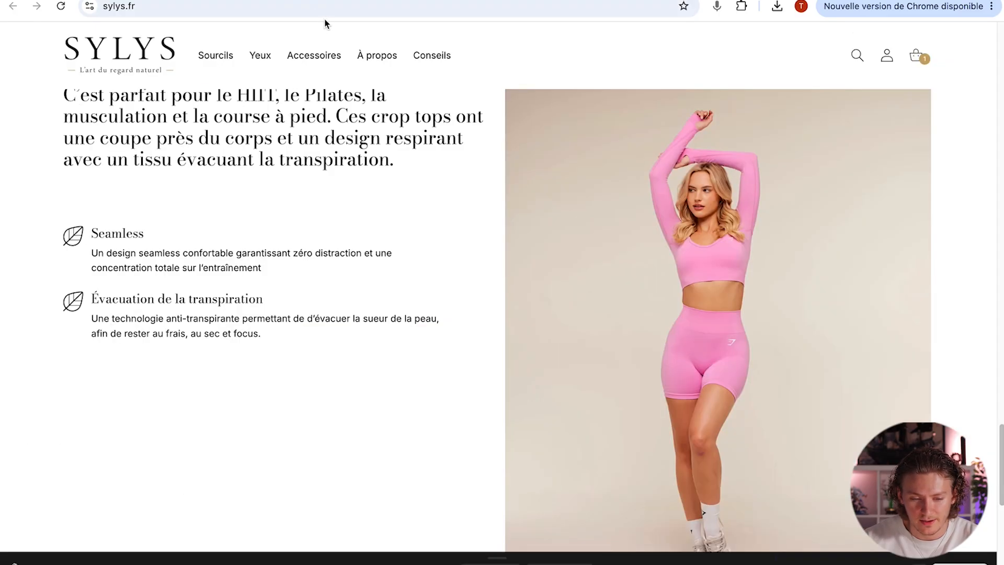
- Reload the live sylys.fr home page and examine the section at its new page width
{"action": "left_click", "coordinate": [332, 15]}
{"action": "key", "text": "Return"}
{"action": "scroll", "coordinate": [469, 243], "scroll_direction": "down", "scroll_amount": 10}
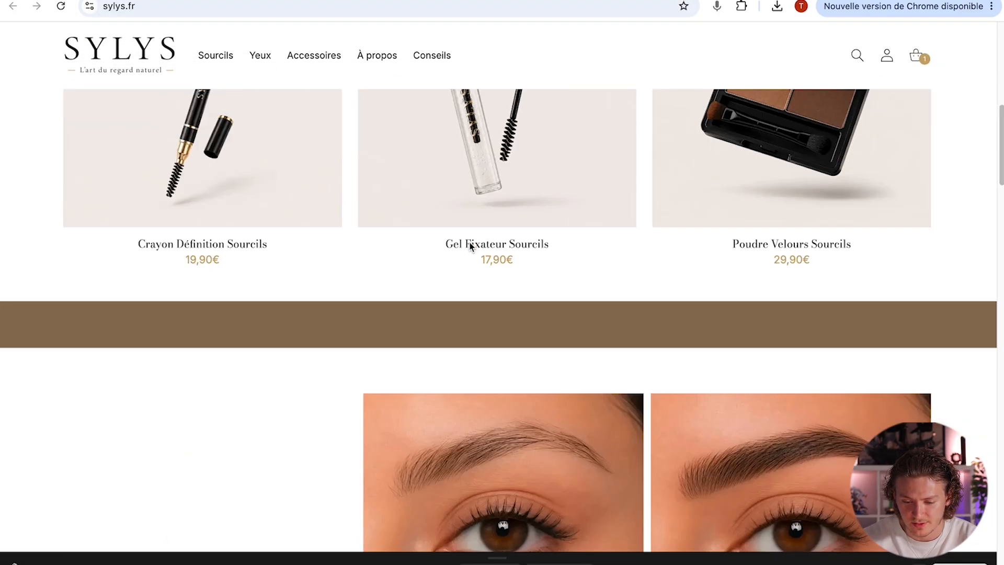
{"action": "scroll", "coordinate": [470, 246], "scroll_direction": "down", "scroll_amount": 15}
{"action": "scroll", "coordinate": [470, 246], "scroll_direction": "down", "scroll_amount": 5}
{"action": "scroll", "coordinate": [470, 246], "scroll_direction": "up", "scroll_amount": 4}
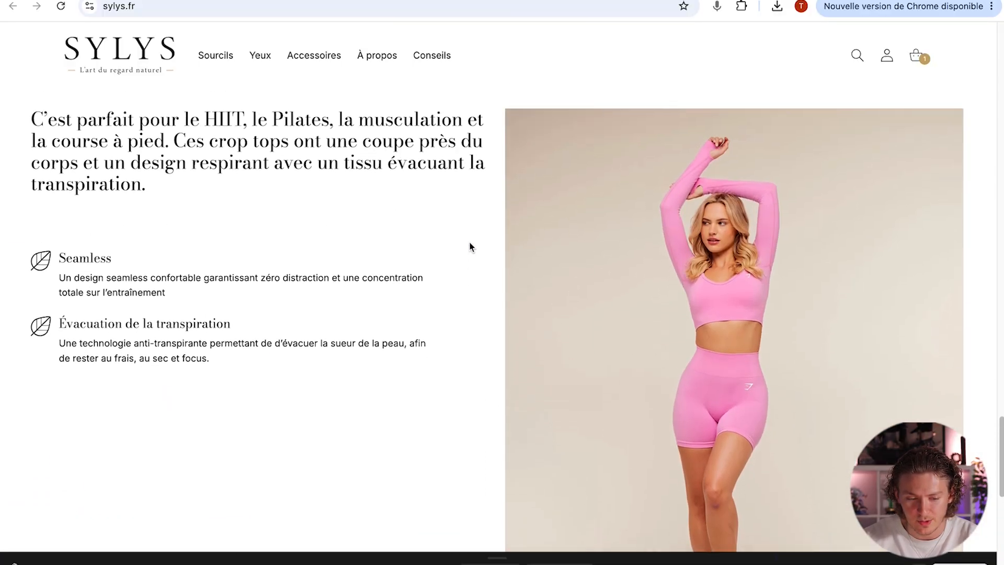
- Review the finished section on the live home page, checking its title, the two icon feature items and the image beside them
{"action": "scroll", "coordinate": [469, 247], "scroll_direction": "up", "scroll_amount": 1}
{"action": "scroll", "coordinate": [470, 246], "scroll_direction": "down", "scroll_amount": 1}
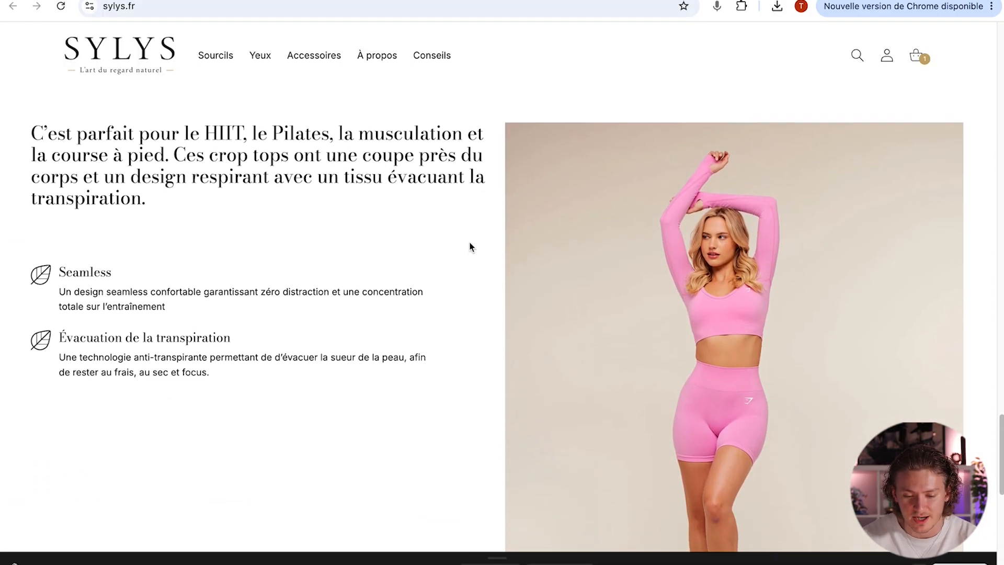
{"action": "scroll", "coordinate": [469, 246], "scroll_direction": "down", "scroll_amount": 1}
{"action": "scroll", "coordinate": [470, 245], "scroll_direction": "up", "scroll_amount": 1}
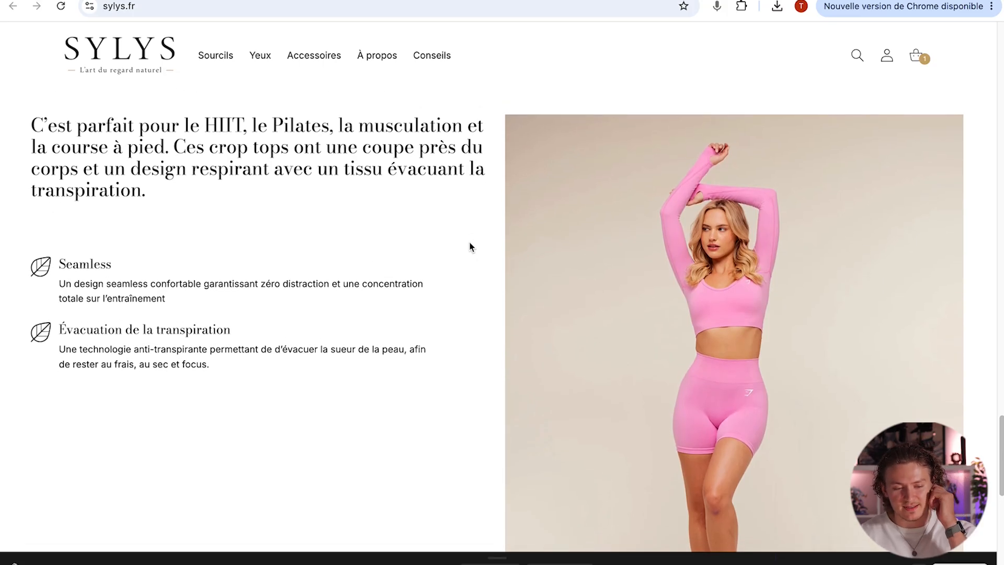
{"action": "left_click_drag", "start_coordinate": [159, 155], "coordinate": [139, 128]}
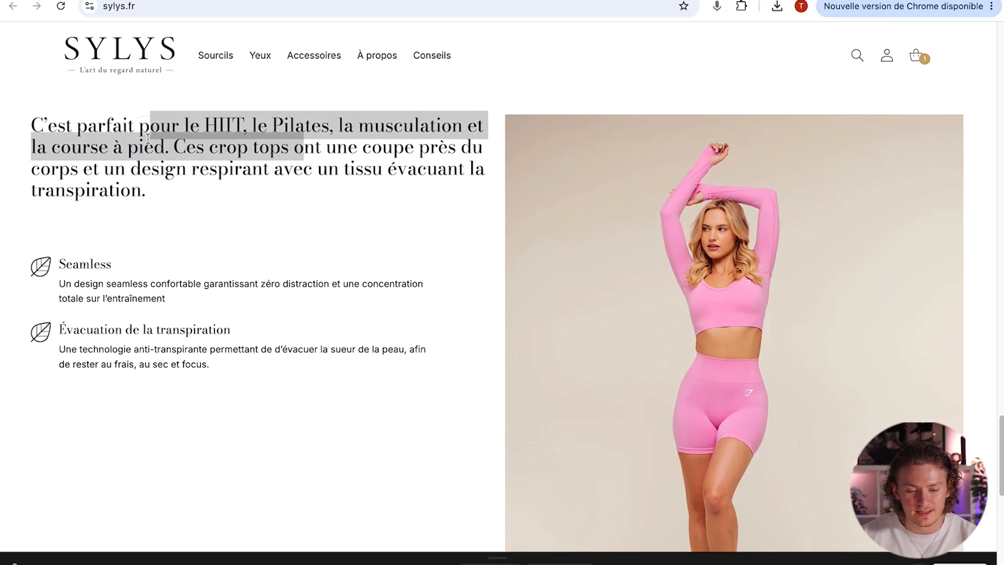
{"action": "left_click", "coordinate": [148, 137]}
{"action": "scroll", "coordinate": [242, 201], "scroll_direction": "down", "scroll_amount": 2}
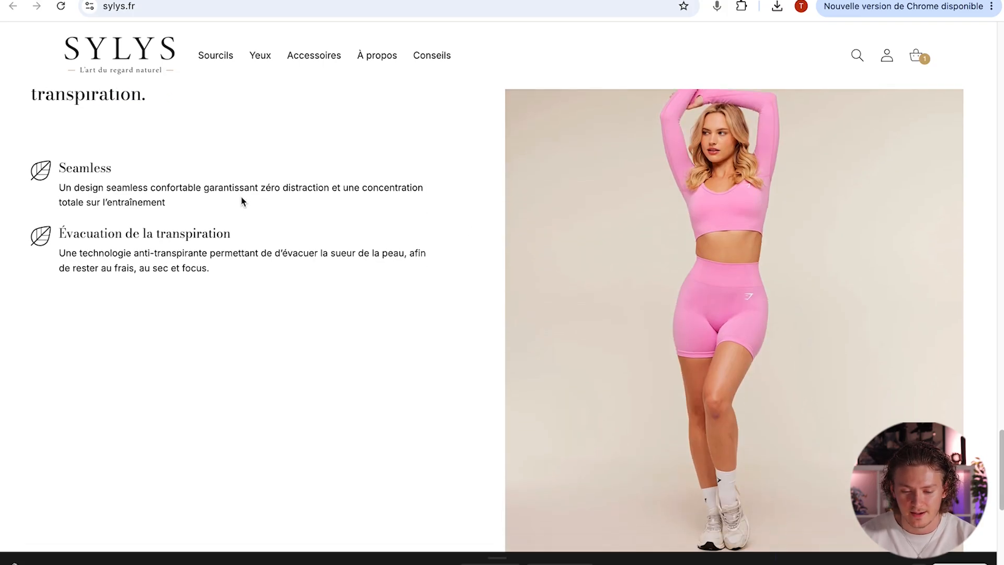
{"action": "scroll", "coordinate": [241, 201], "scroll_direction": "up", "scroll_amount": 2}
{"action": "scroll", "coordinate": [241, 201], "scroll_direction": "down", "scroll_amount": 2}
{"action": "scroll", "coordinate": [241, 202], "scroll_direction": "up", "scroll_amount": 1}
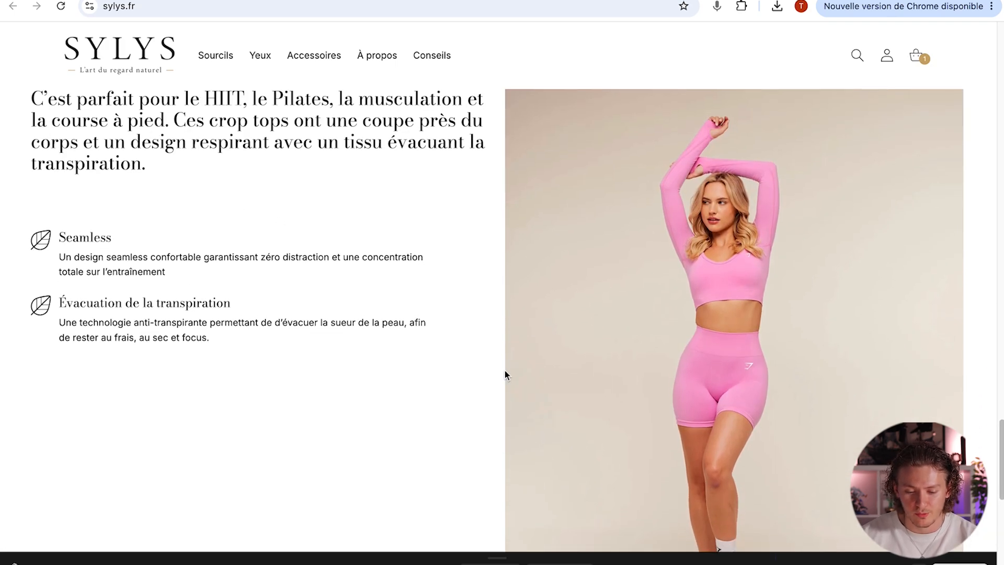
{"action": "scroll", "coordinate": [505, 372], "scroll_direction": "down", "scroll_amount": 1}
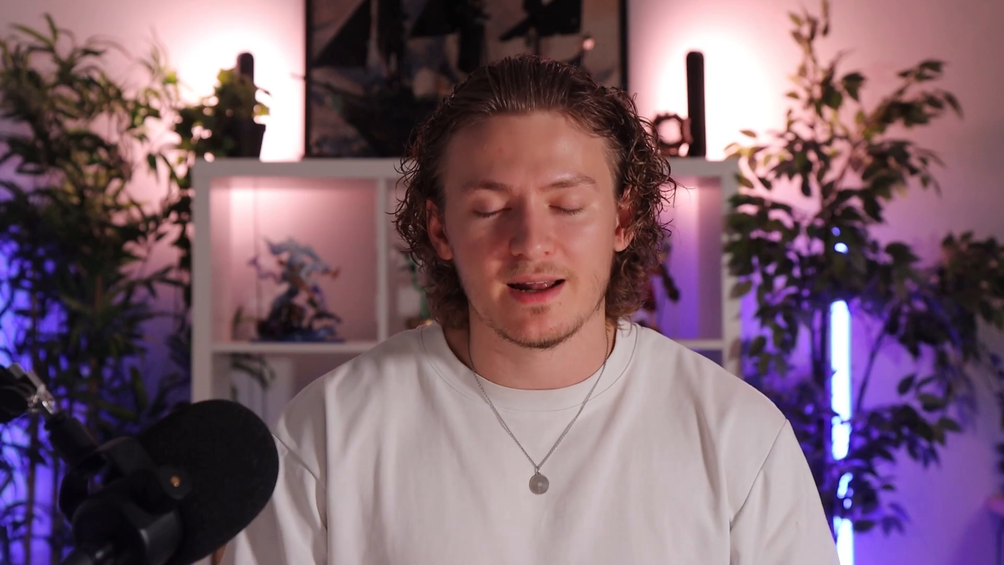